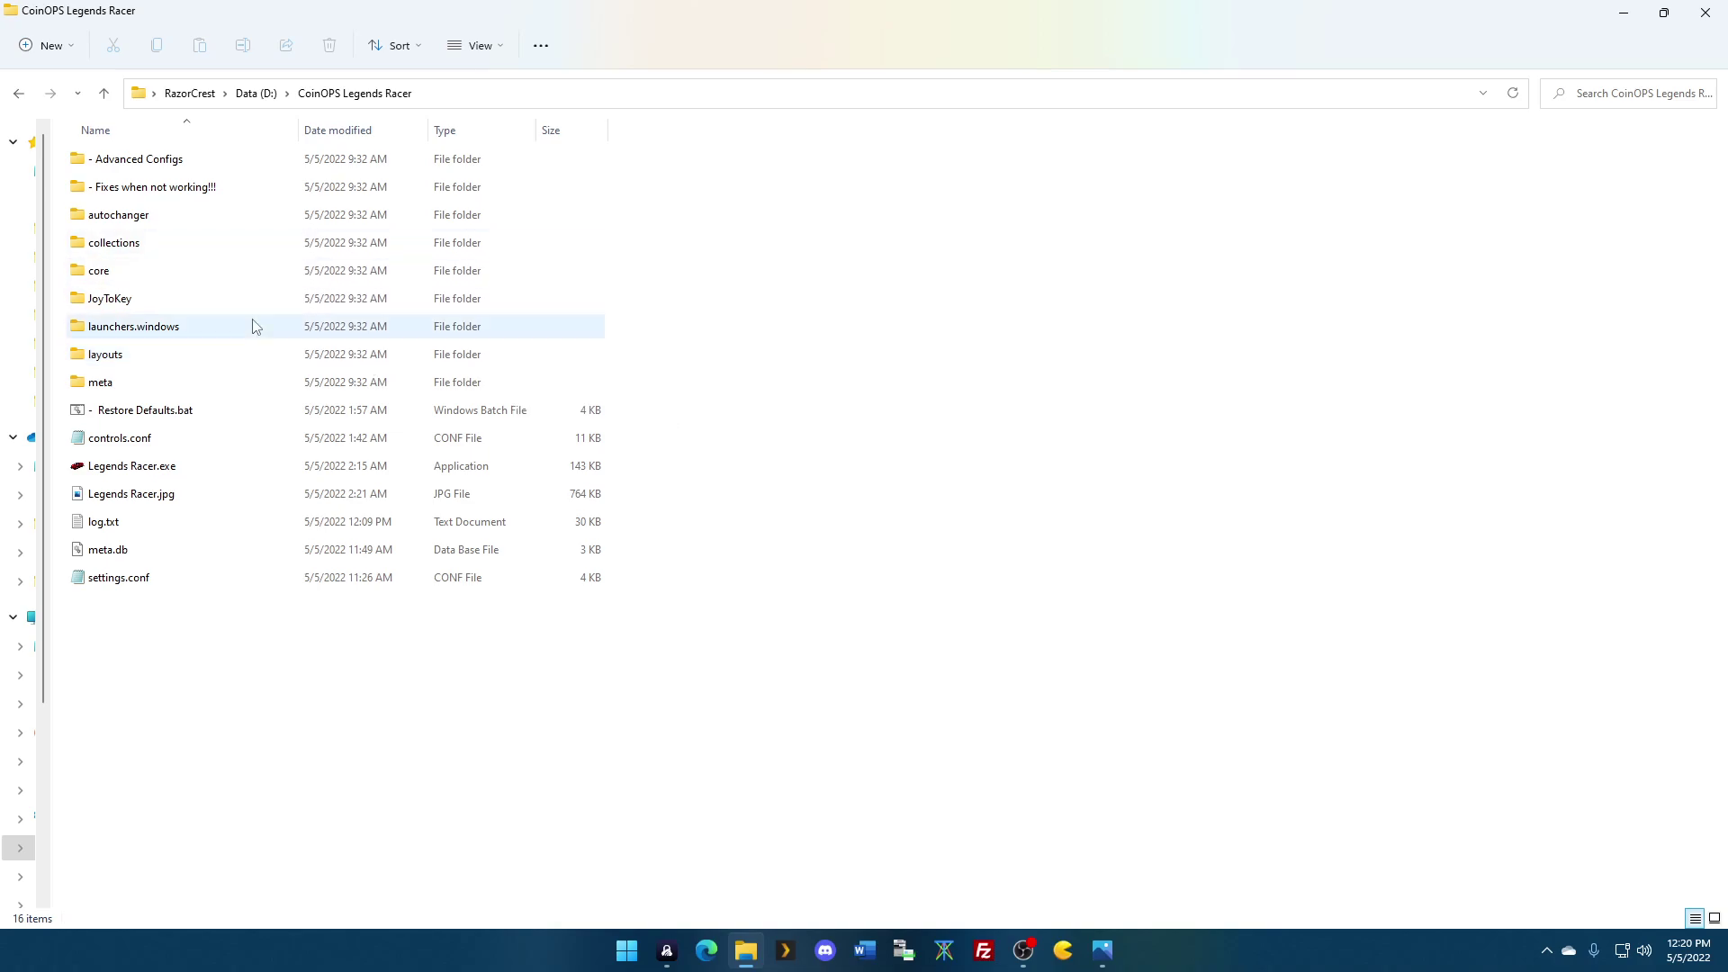
Look through the "- Advanced Configs" and "- Fixes when not working!!!" folders, returning to the CoinOPS Legends Racer folder.
{"action": "left_click", "coordinate": [171, 475]}
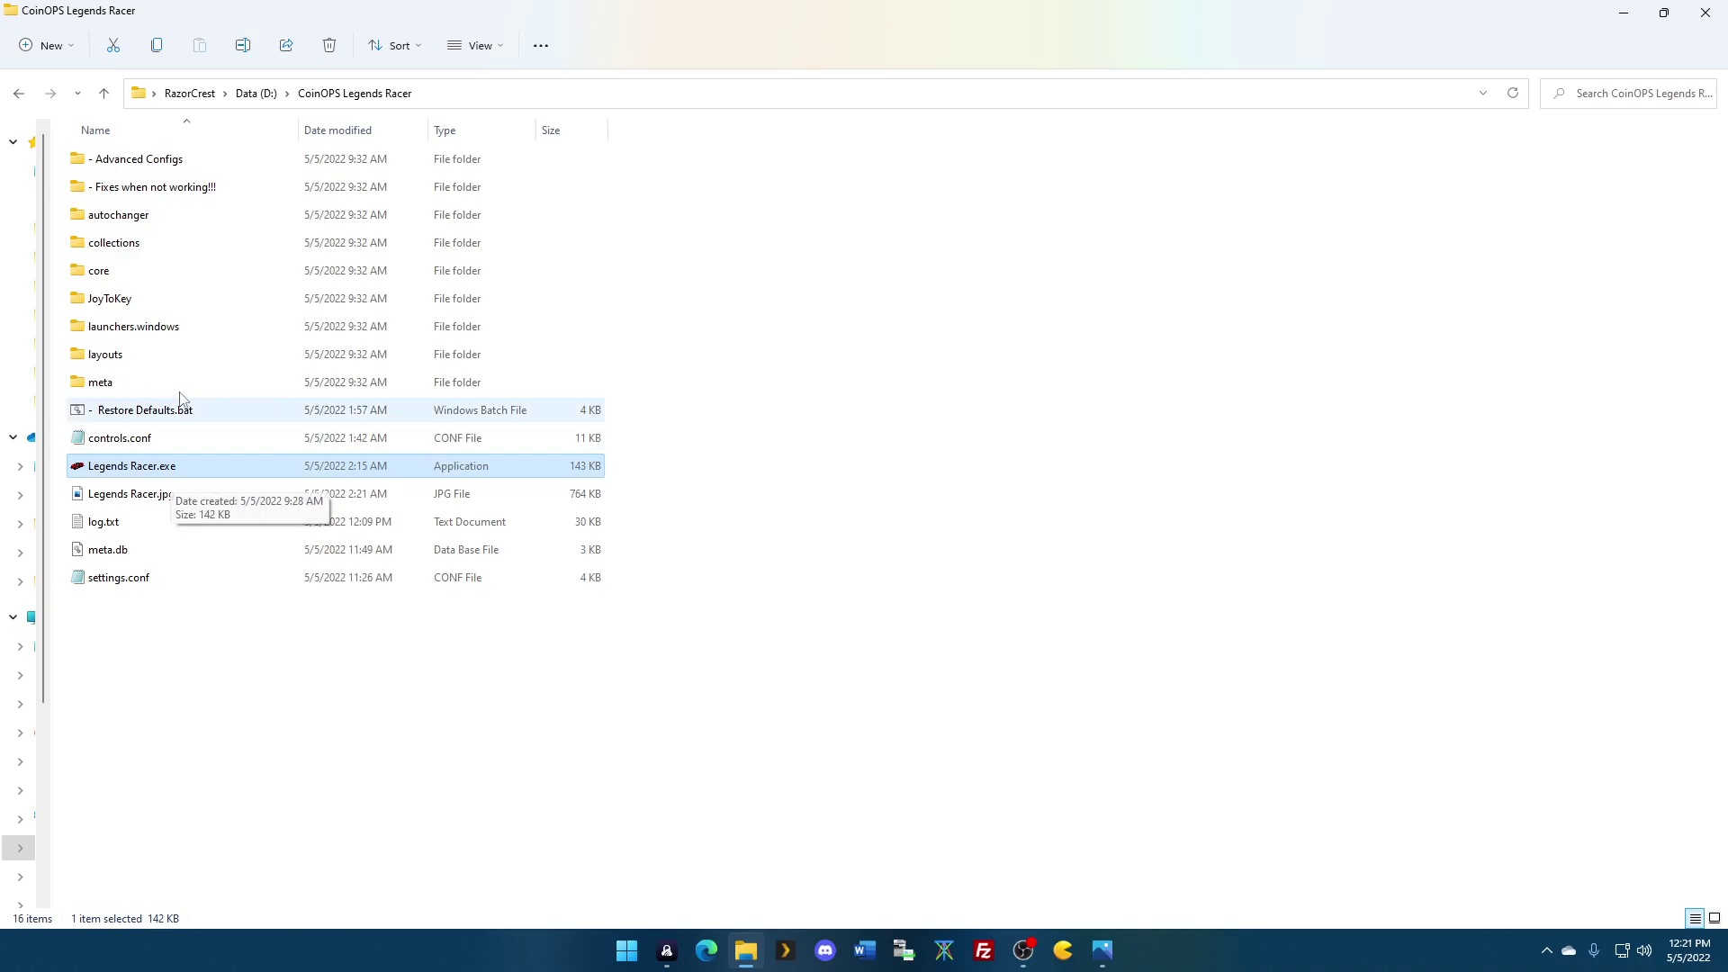
{"action": "double_click", "coordinate": [97, 166]}
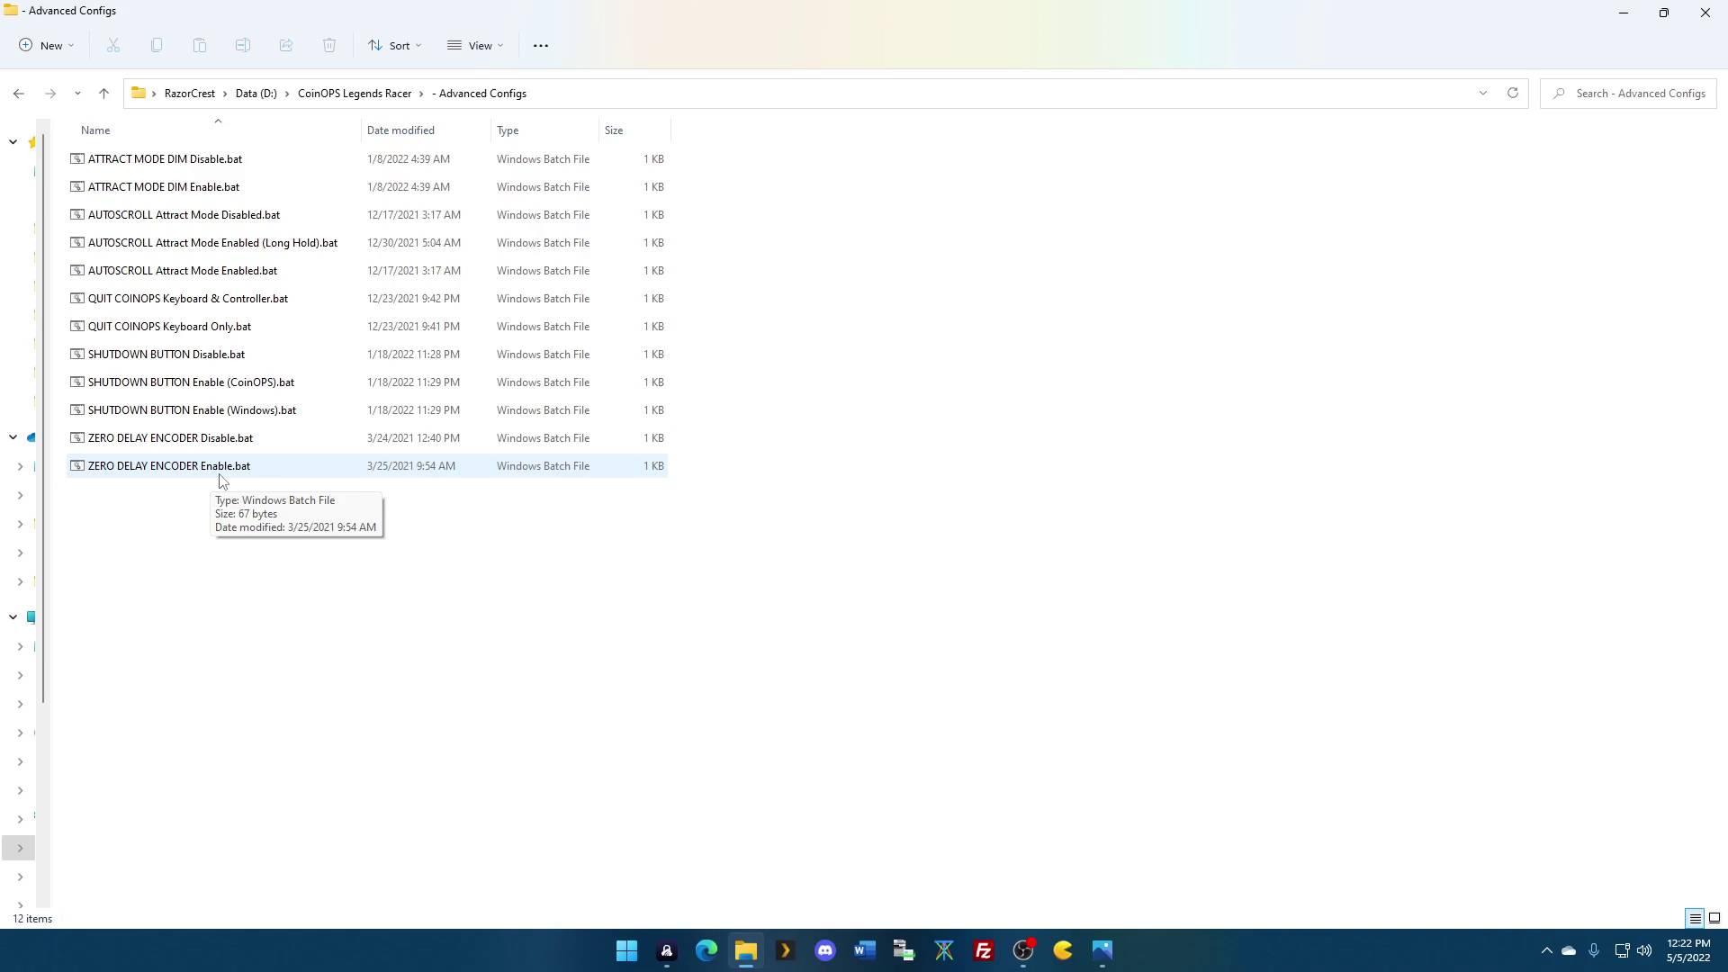
{"action": "left_click", "coordinate": [346, 94]}
{"action": "double_click", "coordinate": [154, 193]}
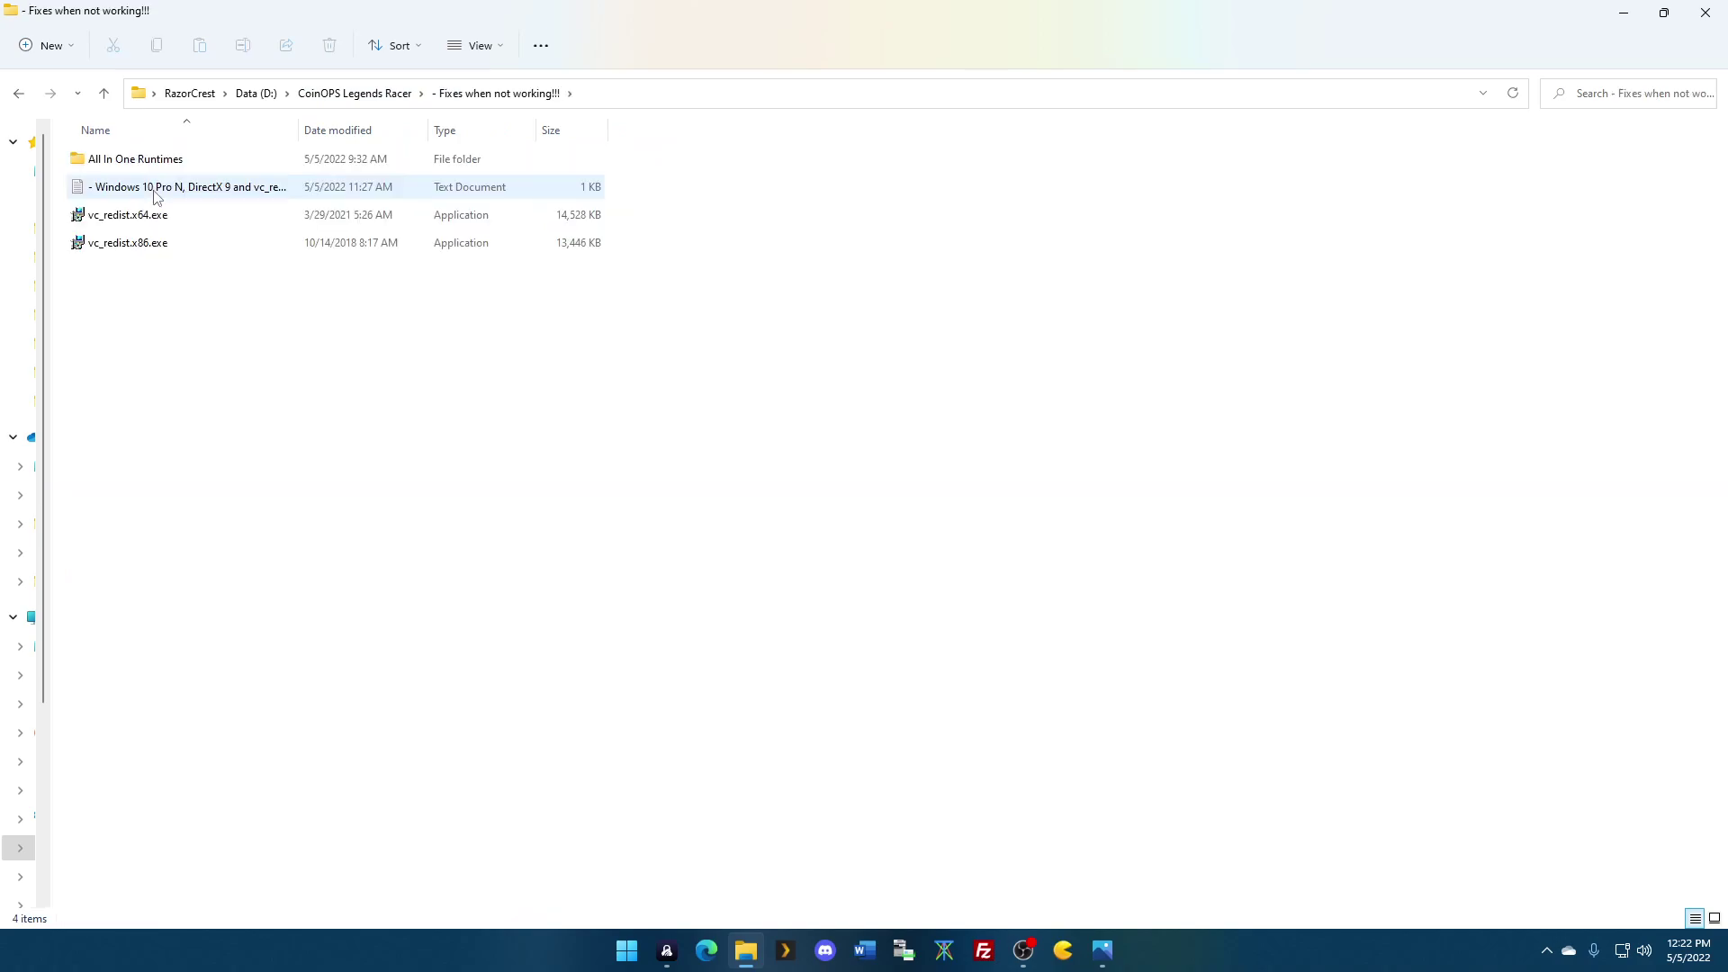
{"action": "left_click", "coordinate": [390, 99]}
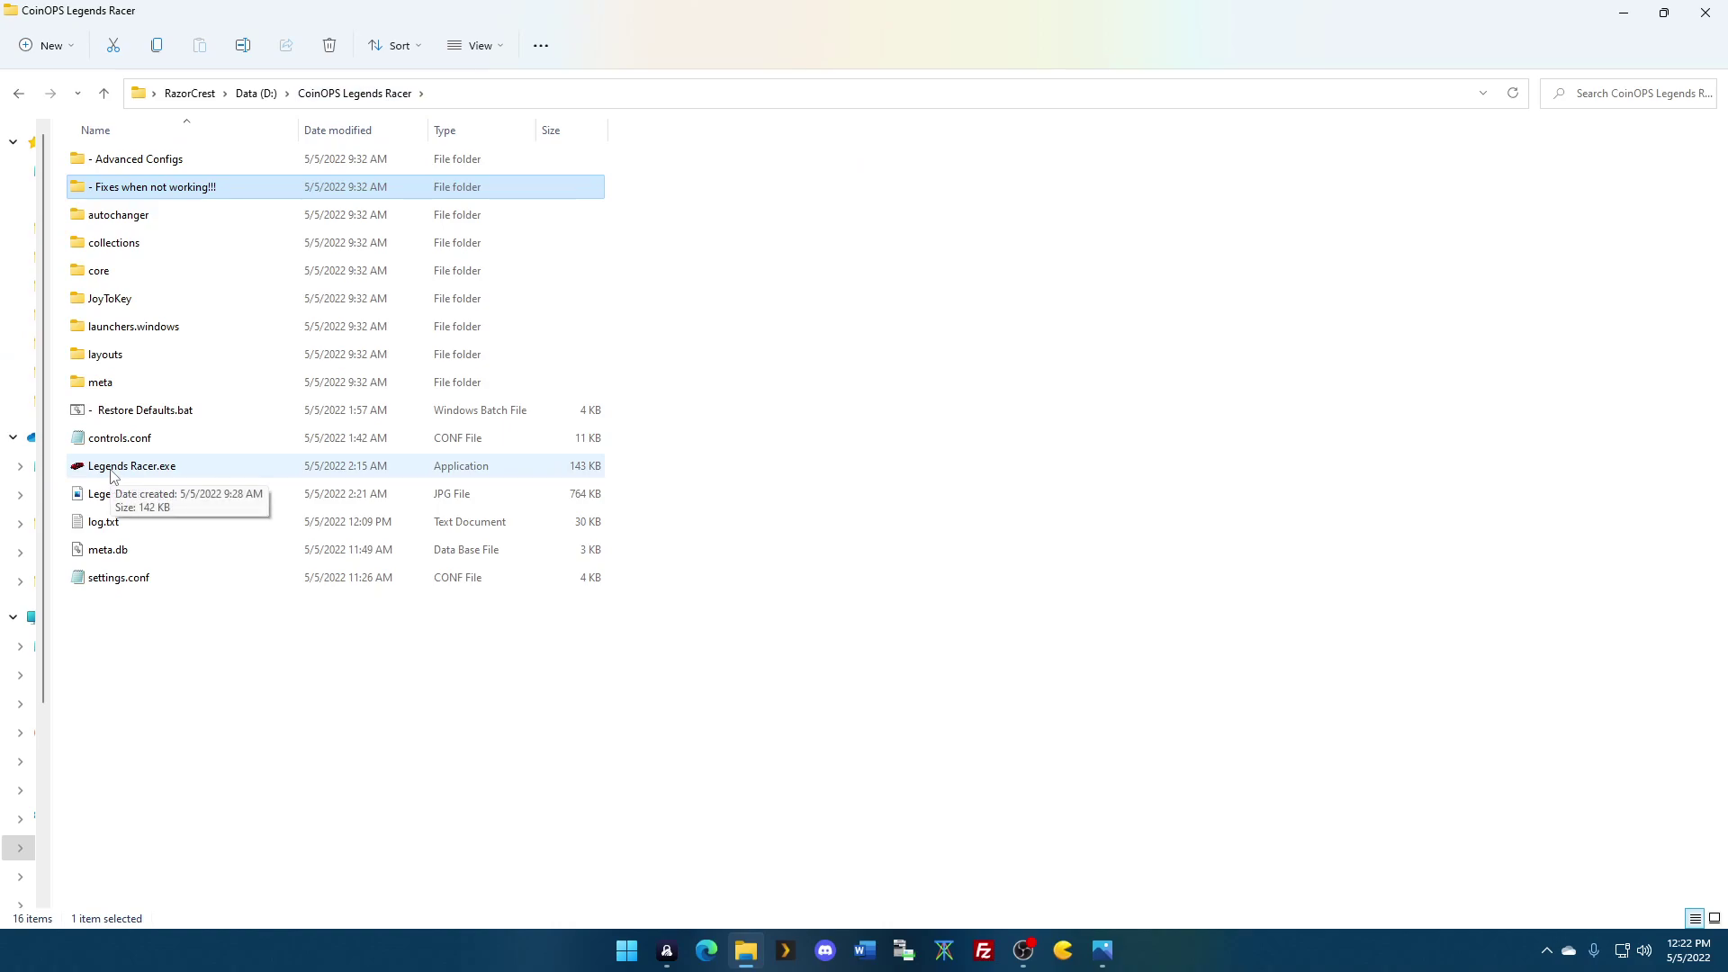
{"action": "left_click", "coordinate": [115, 304]}
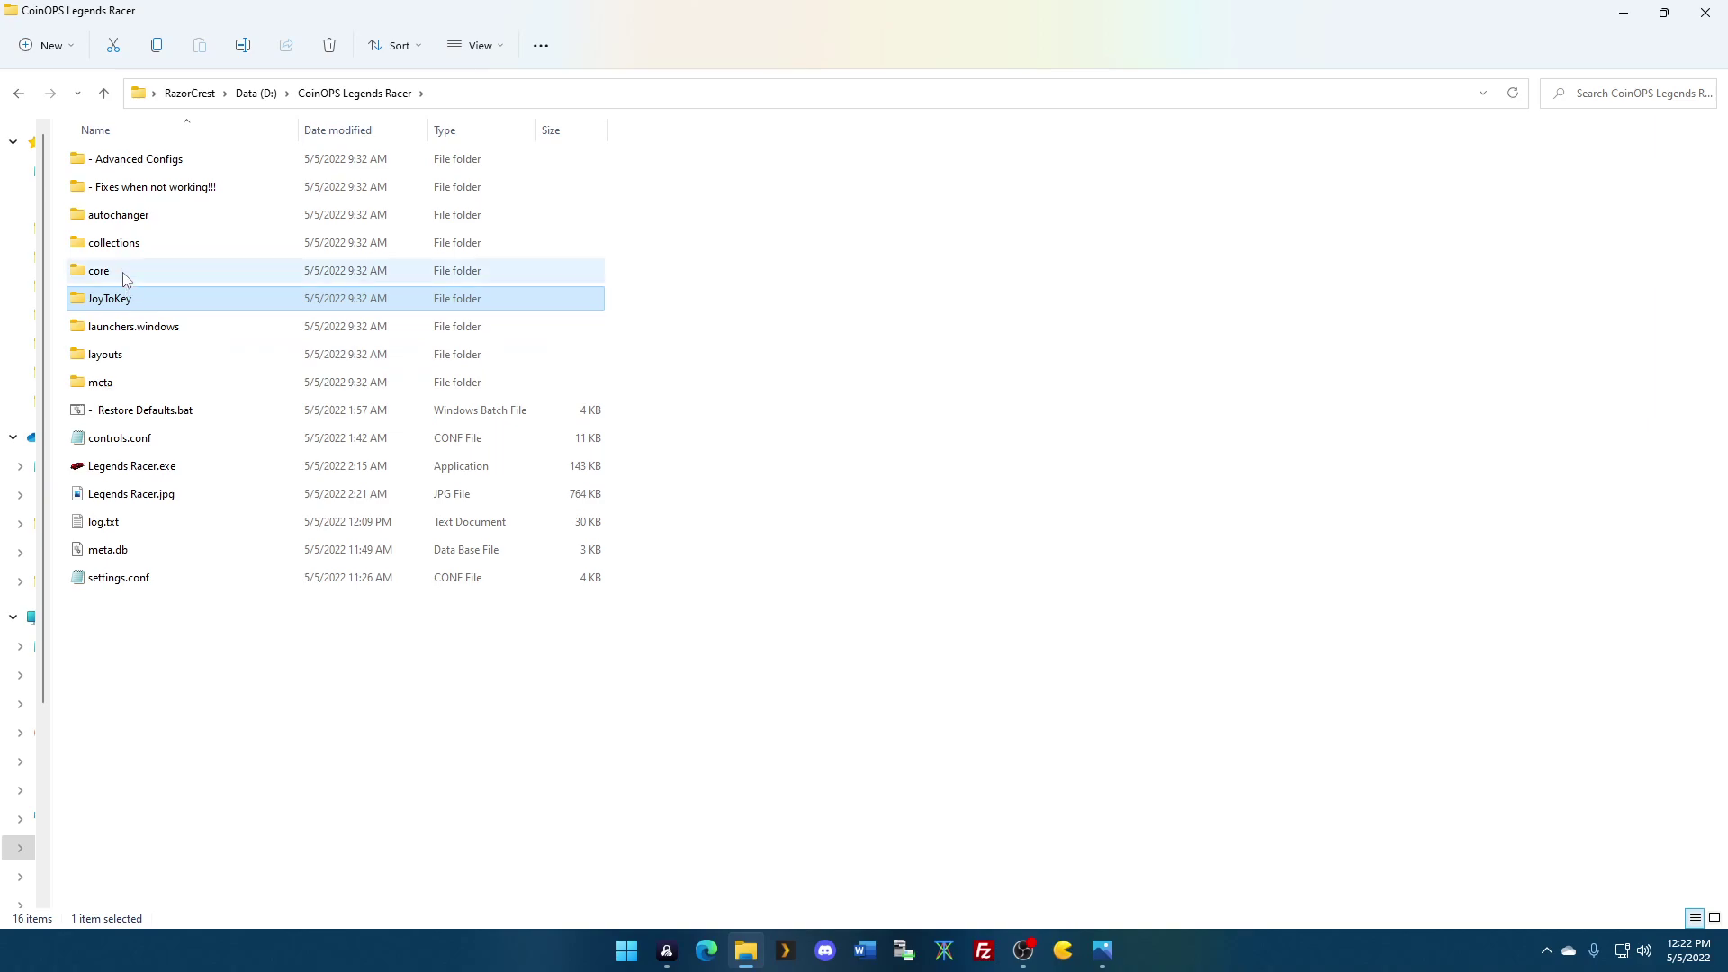
Launch Legends Racer.exe and browse the game list from Blur past Project CARS 3, then exit to the CoinOPS Legends Racer folder.
{"action": "double_click", "coordinate": [102, 468]}
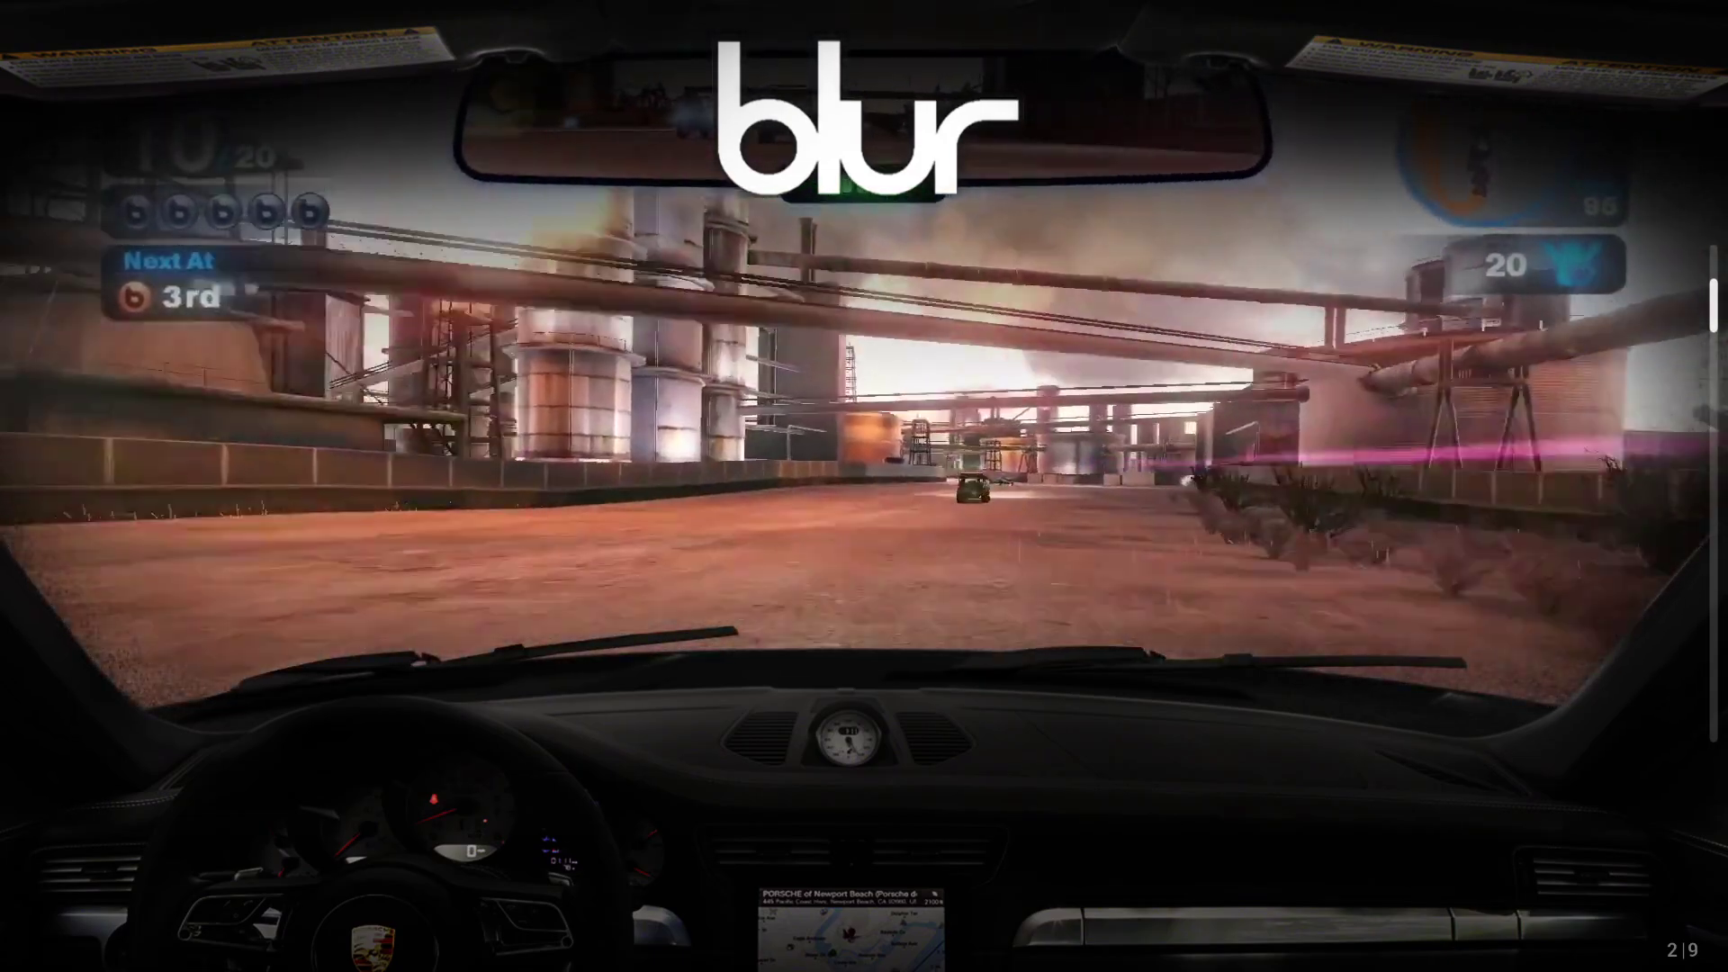
{"action": "scroll", "coordinate": [864, 360], "scroll_direction": "down", "scroll_amount": 3}
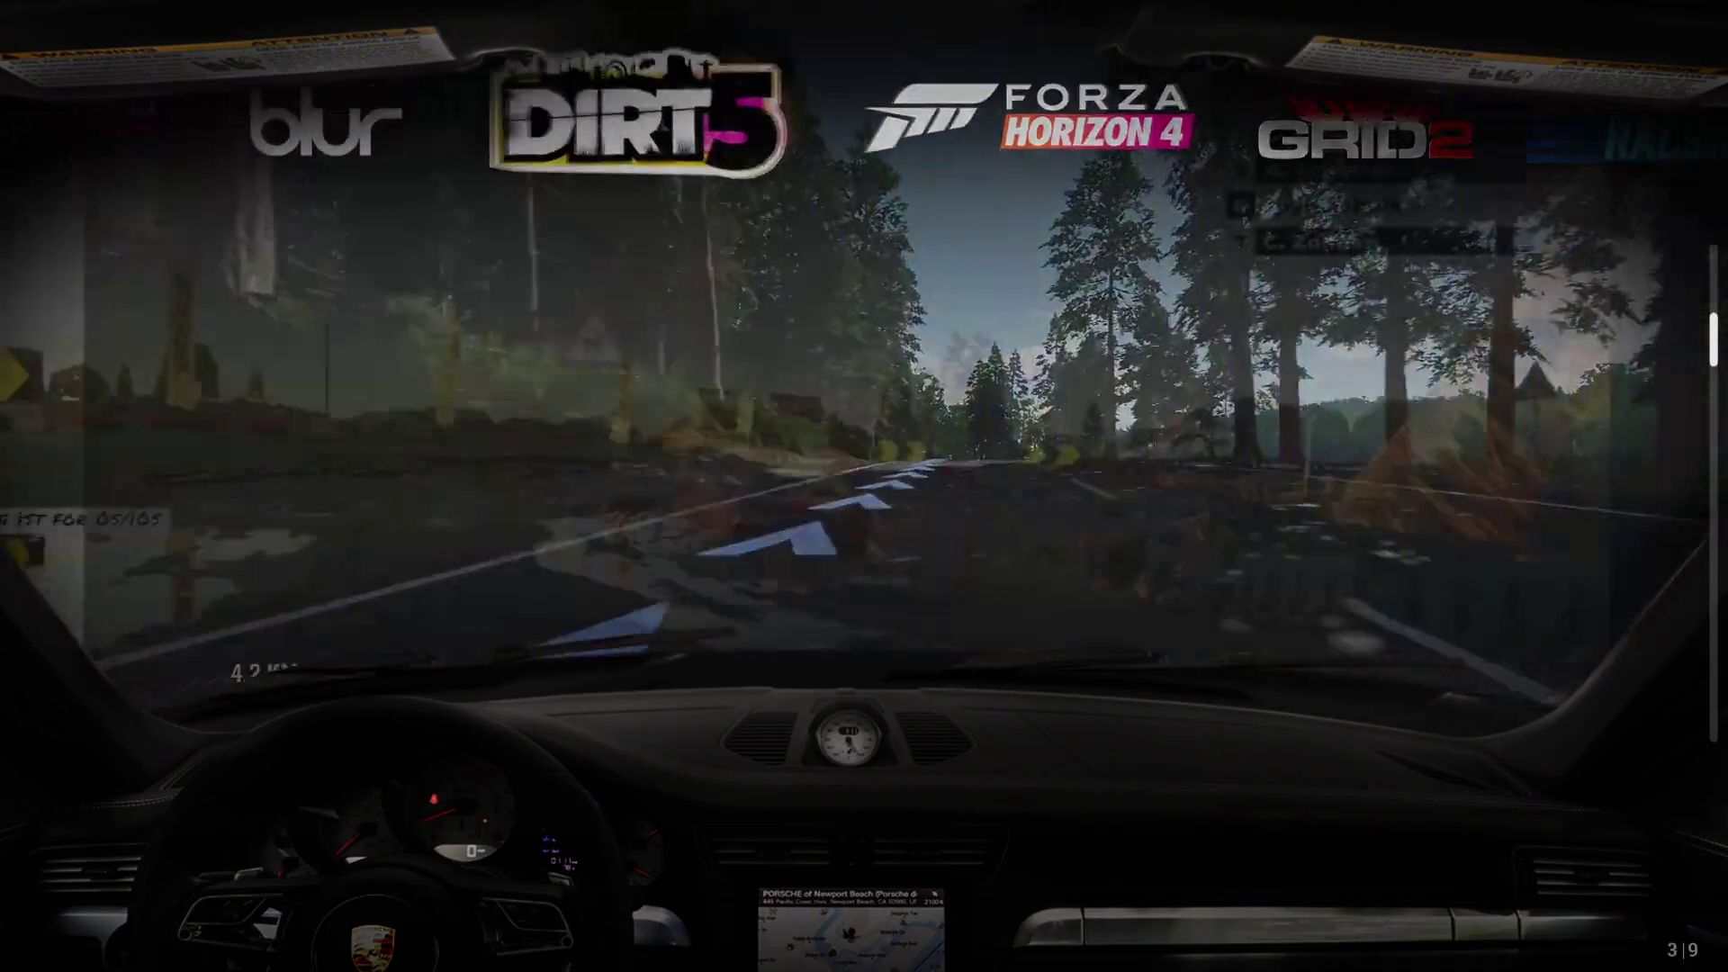
{"action": "scroll", "coordinate": [864, 360], "scroll_direction": "down", "scroll_amount": 4}
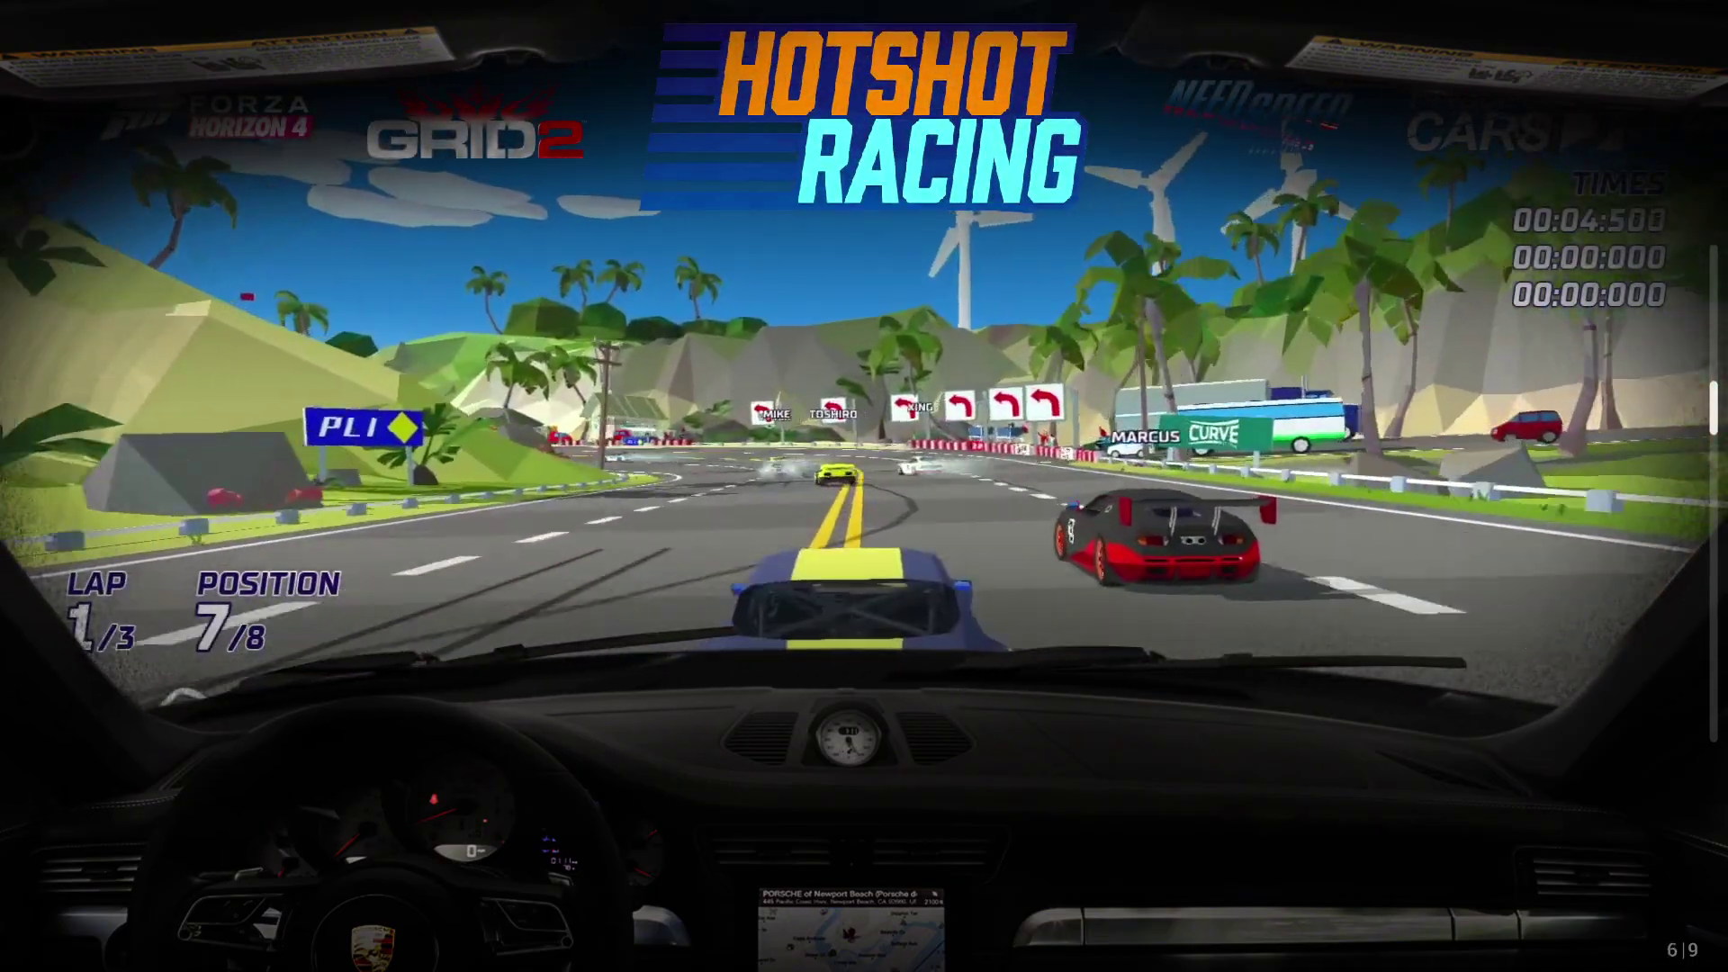
{"action": "scroll", "coordinate": [865, 360], "scroll_direction": "down", "scroll_amount": 2}
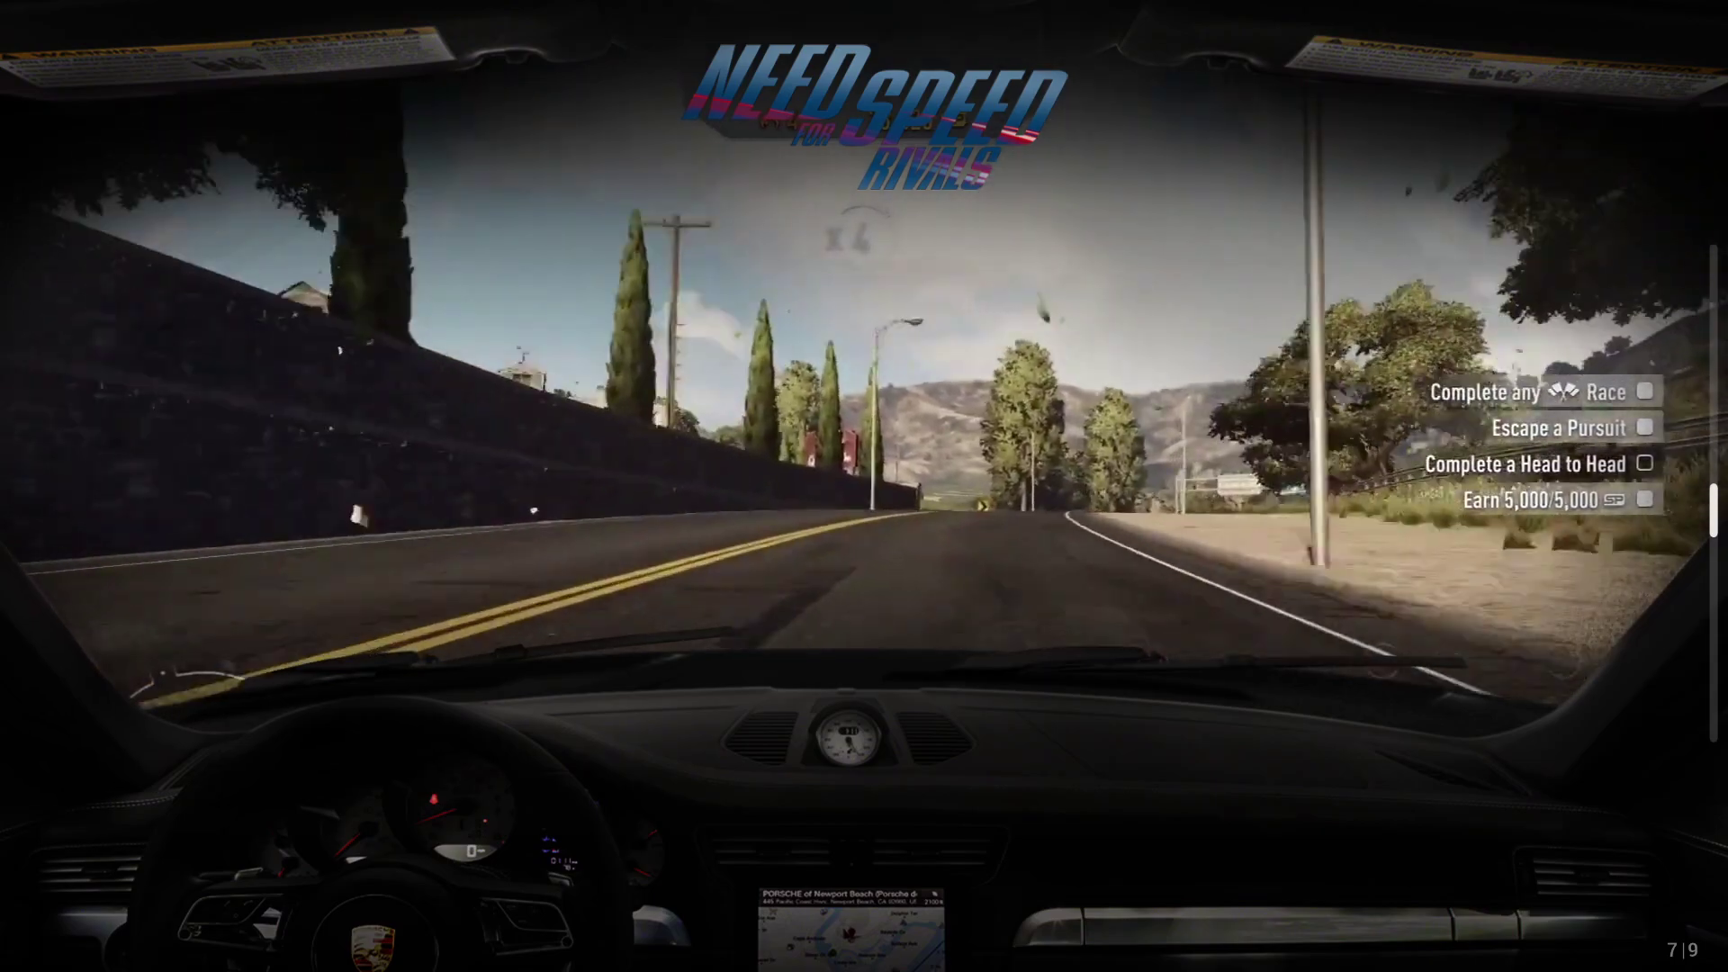
{"action": "scroll", "coordinate": [864, 360], "scroll_direction": "down", "scroll_amount": 2}
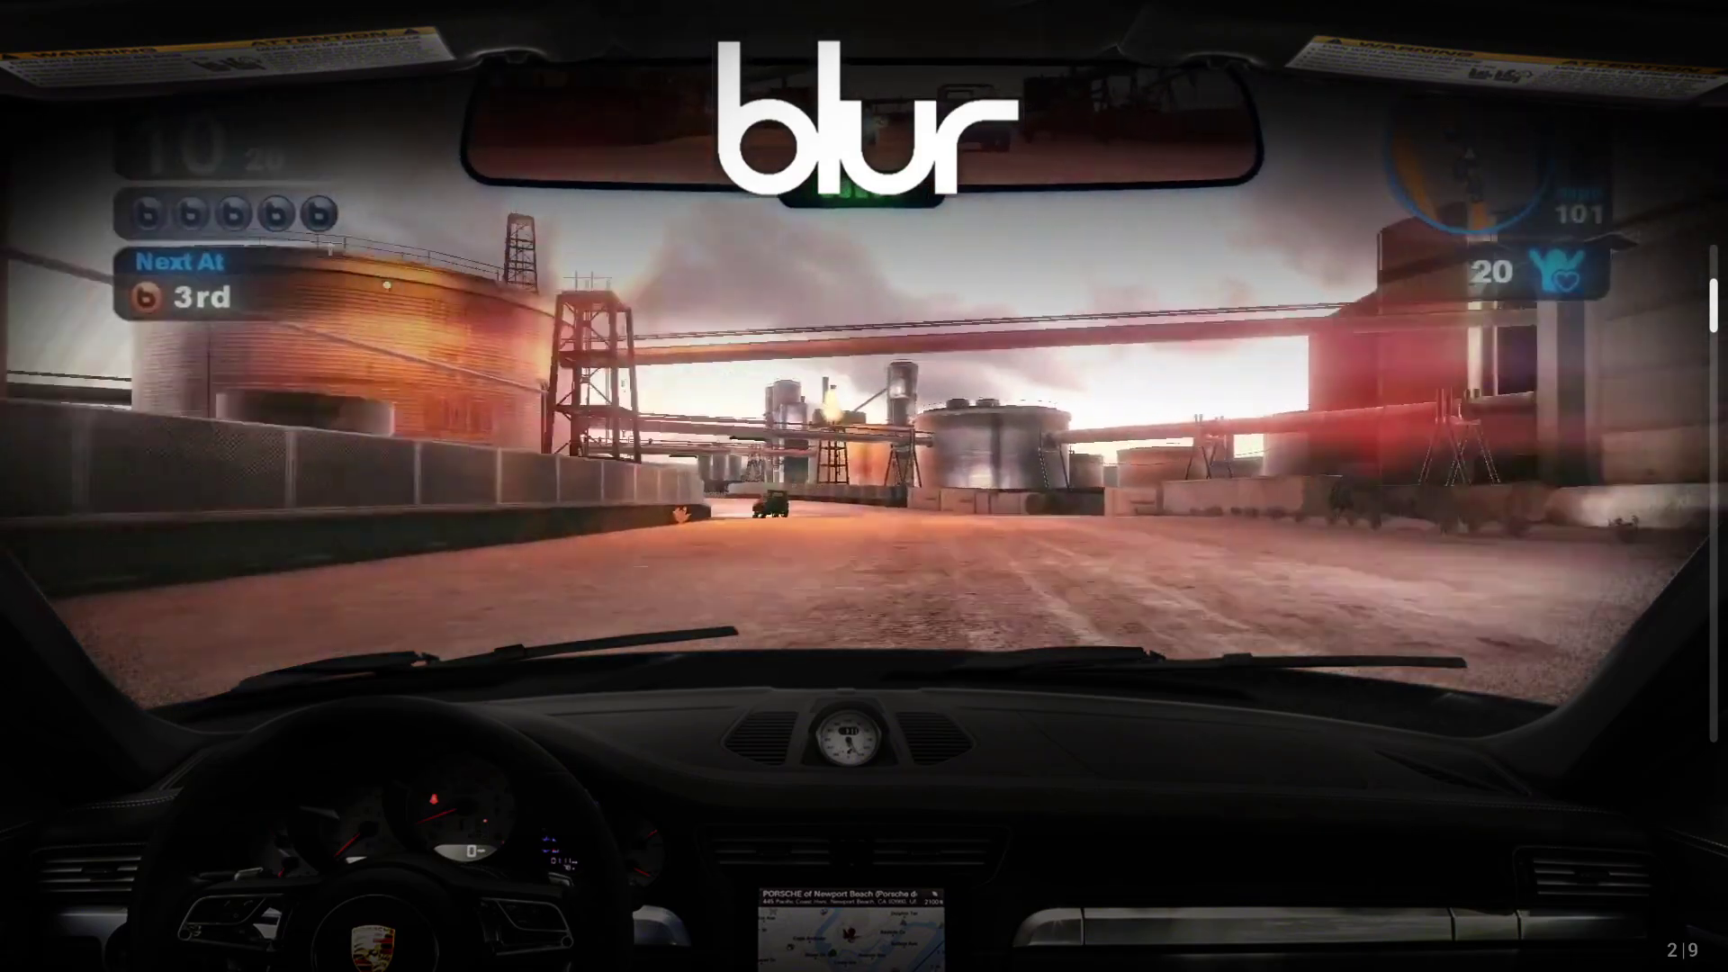
{"action": "scroll", "coordinate": [864, 486], "scroll_direction": "down", "scroll_amount": 3}
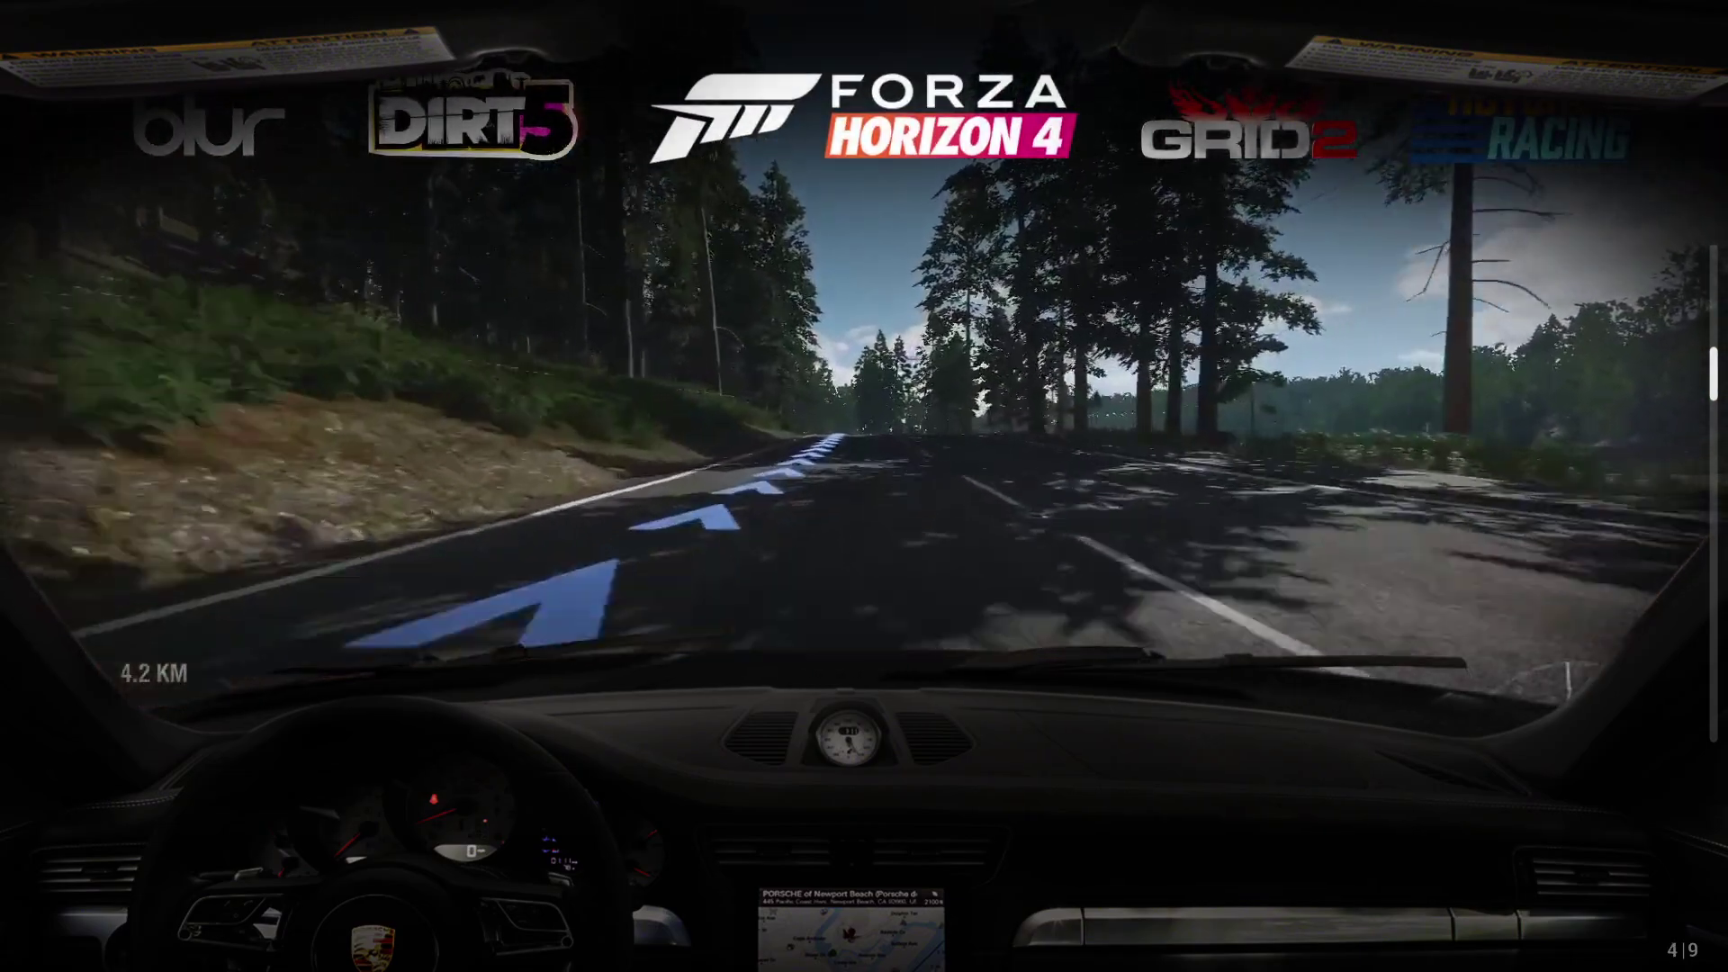
{"action": "scroll", "coordinate": [864, 486], "scroll_direction": "down", "scroll_amount": 2}
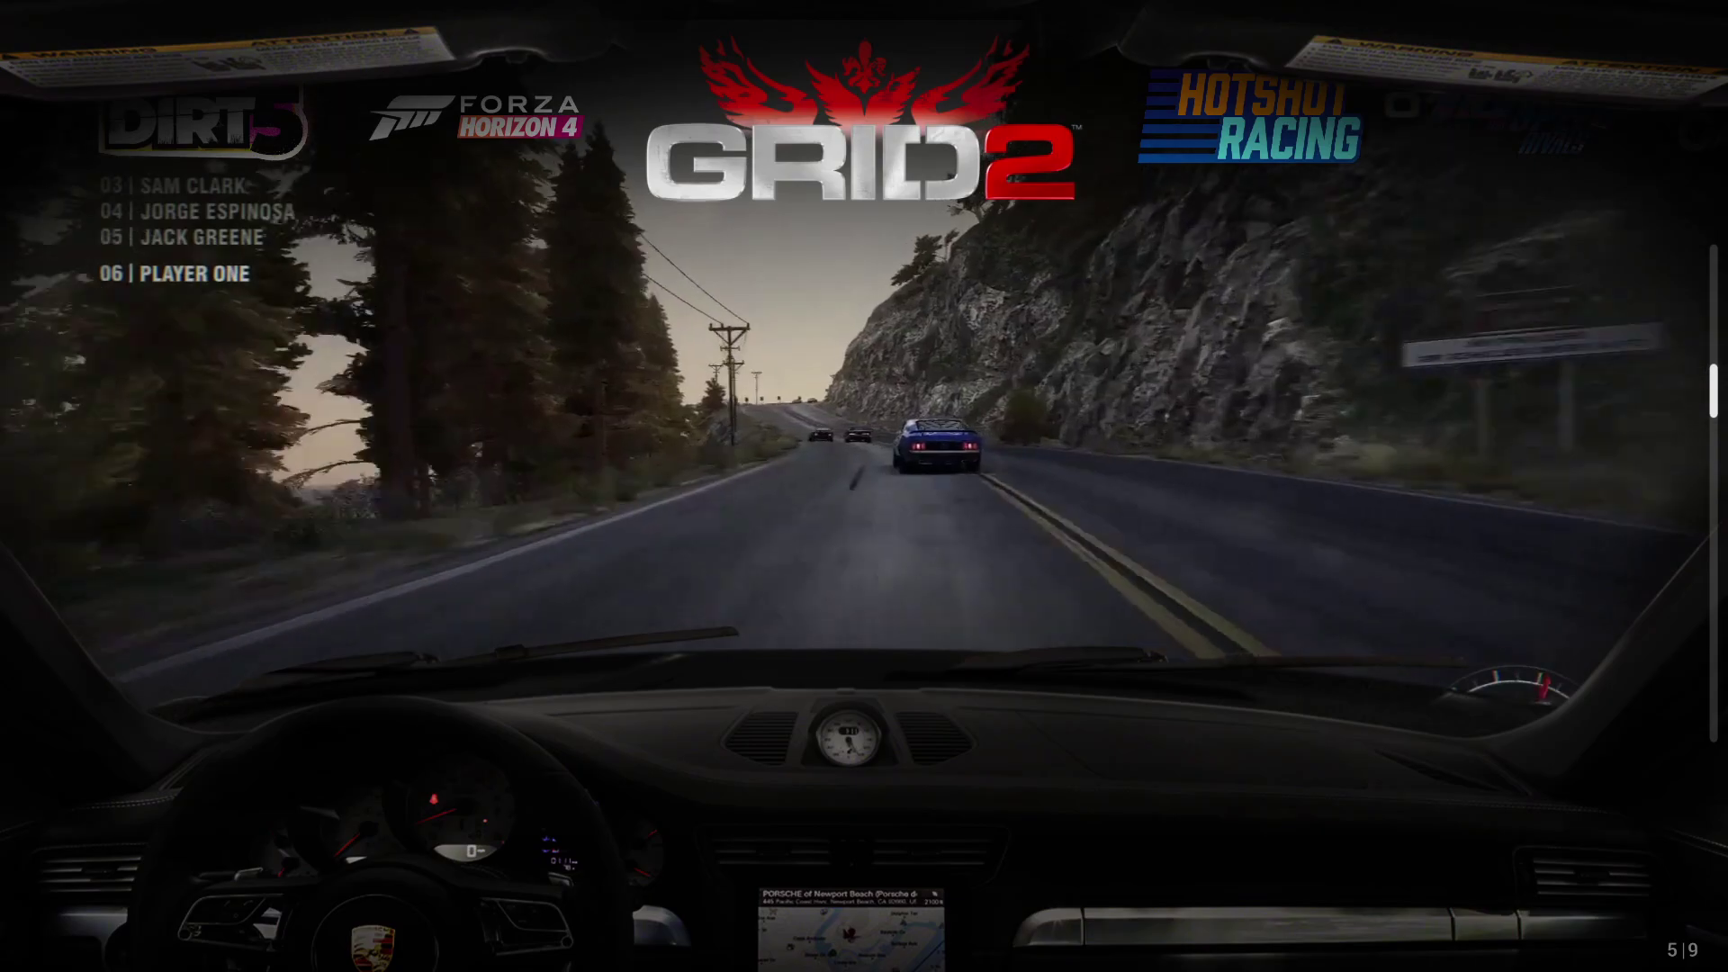
{"action": "scroll", "coordinate": [864, 486], "scroll_direction": "down", "scroll_amount": 2}
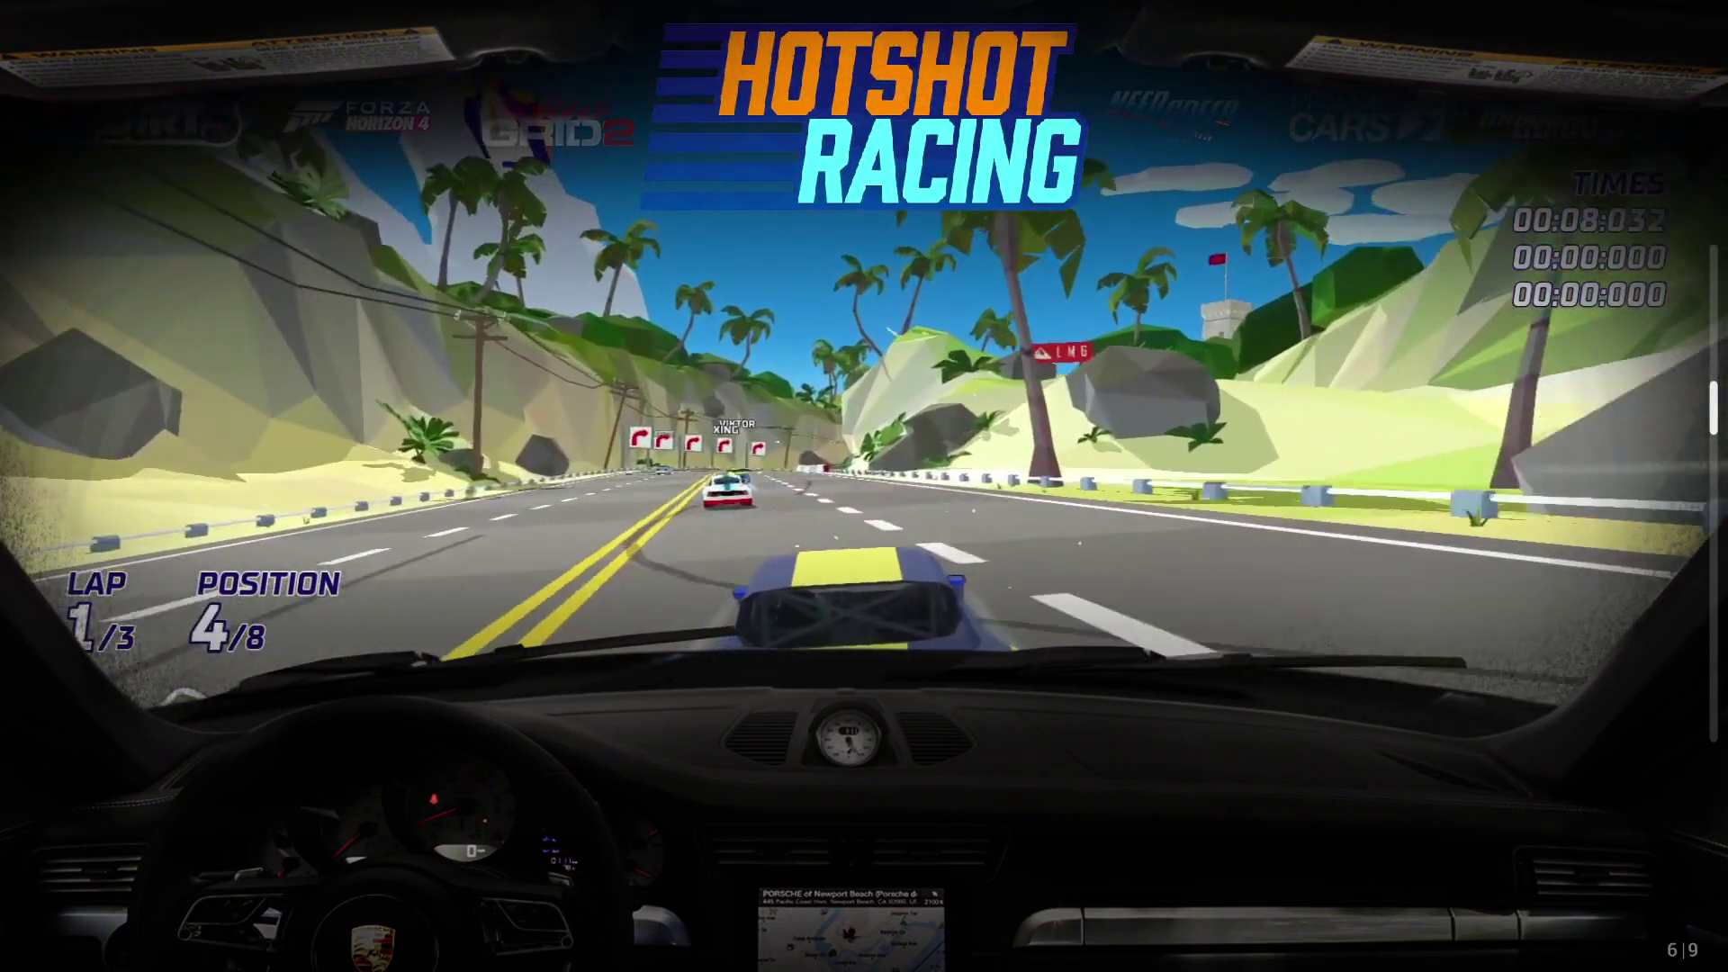
{"action": "scroll", "coordinate": [864, 486], "scroll_direction": "down", "scroll_amount": 2}
{"action": "scroll", "coordinate": [865, 486], "scroll_direction": "down", "scroll_amount": 2}
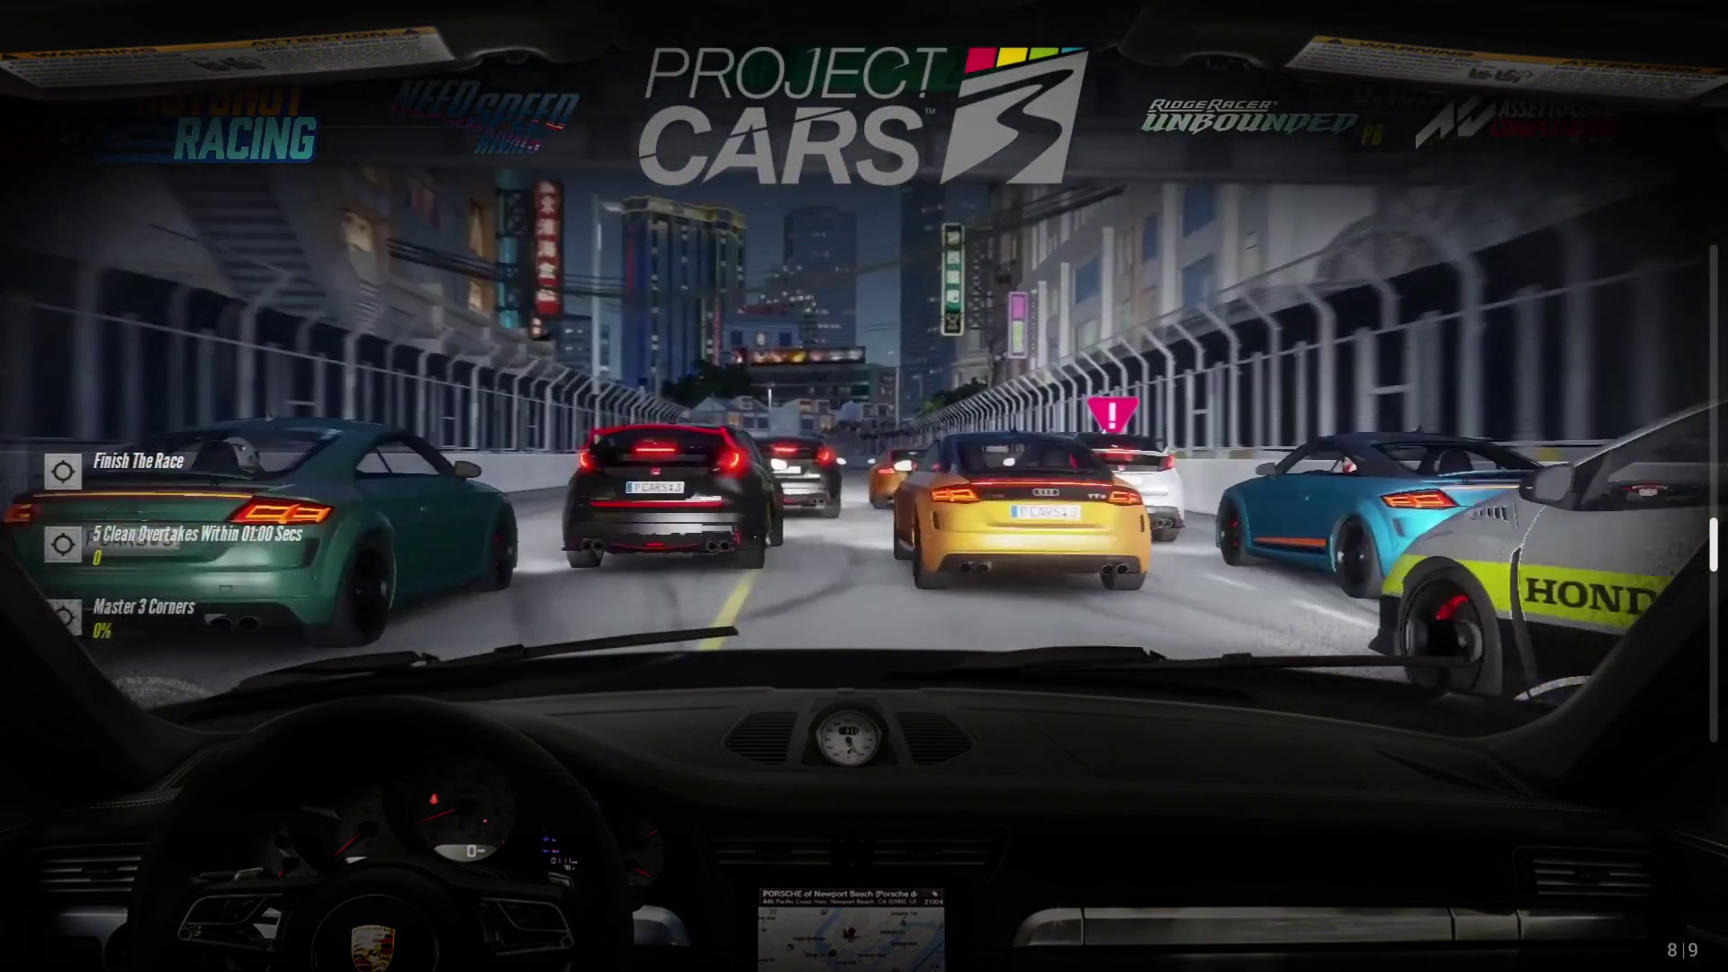
{"action": "scroll", "coordinate": [864, 486], "scroll_direction": "down", "scroll_amount": 2}
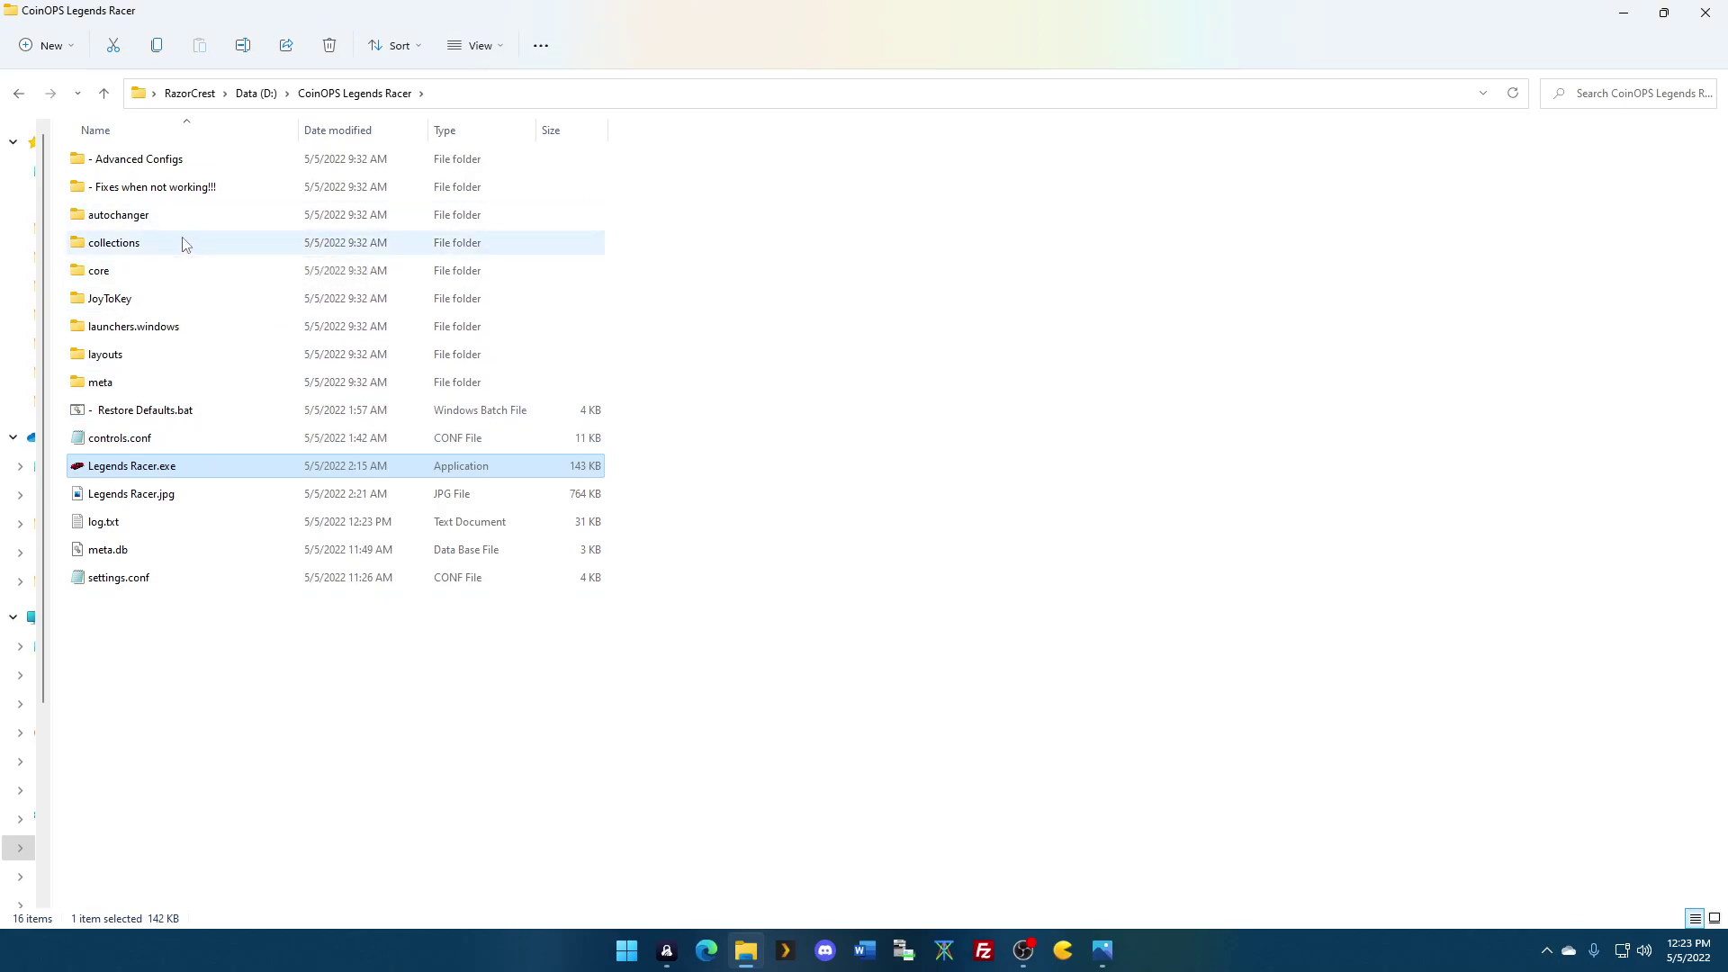
Open the DIRT 5.bat file from the collections\PC Gamer\roms folder for editing in Notepad.
{"action": "double_click", "coordinate": [183, 243]}
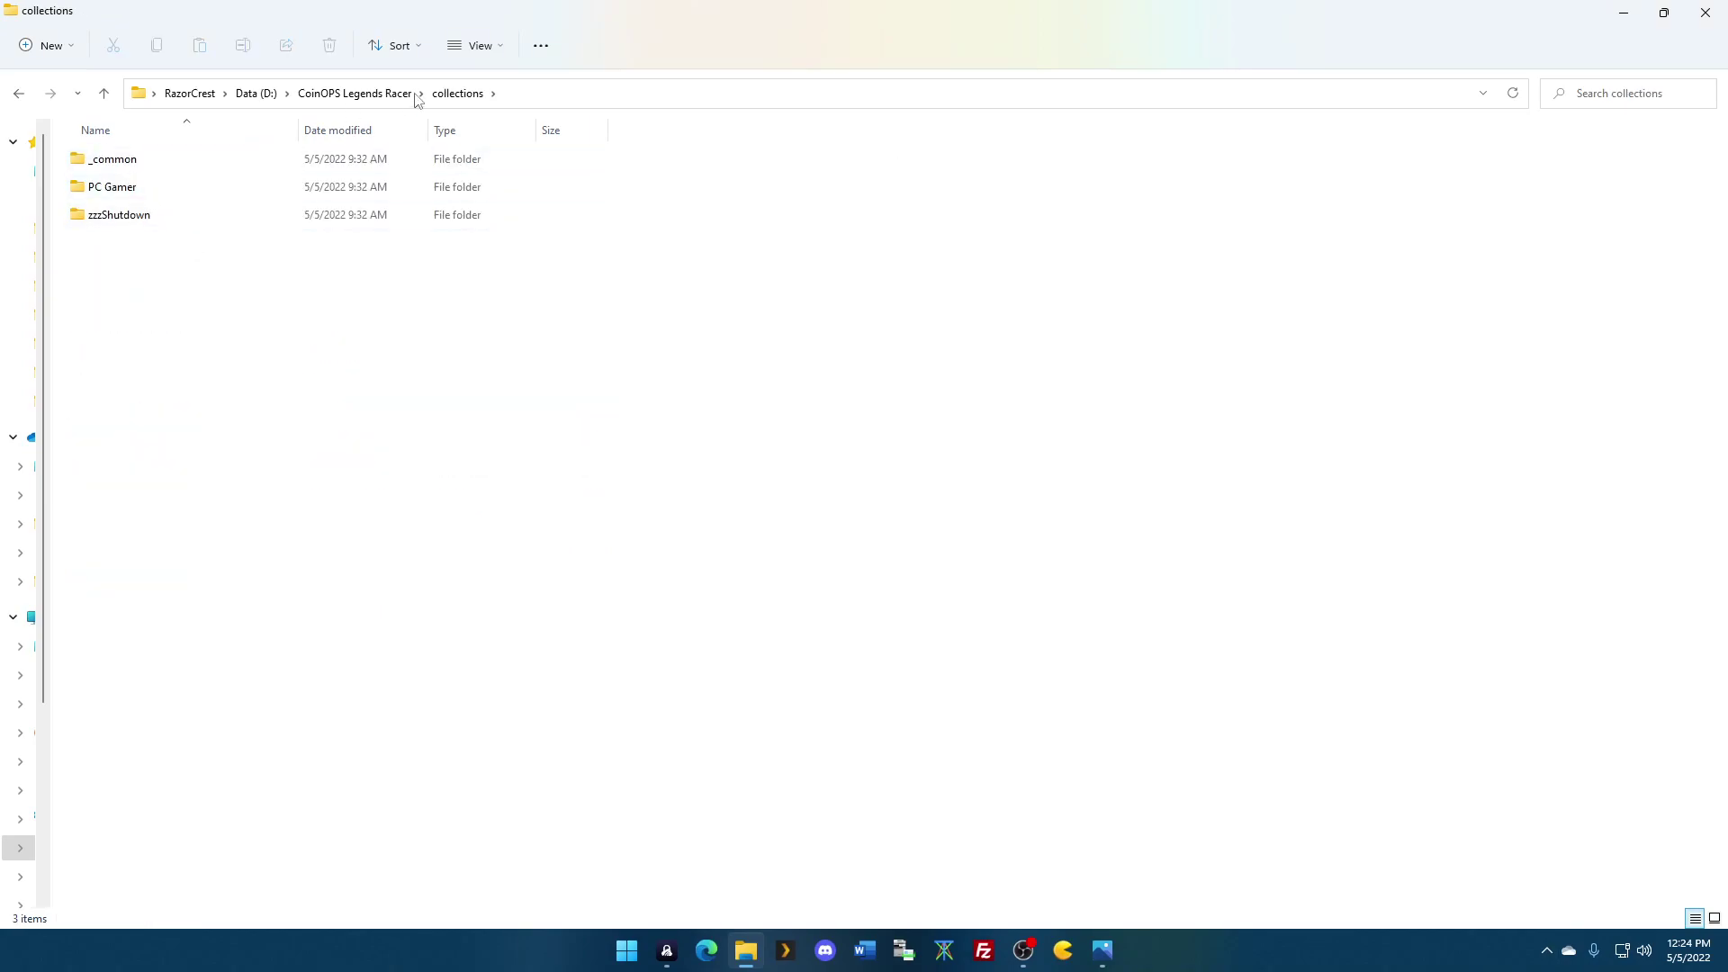
{"action": "double_click", "coordinate": [94, 191]}
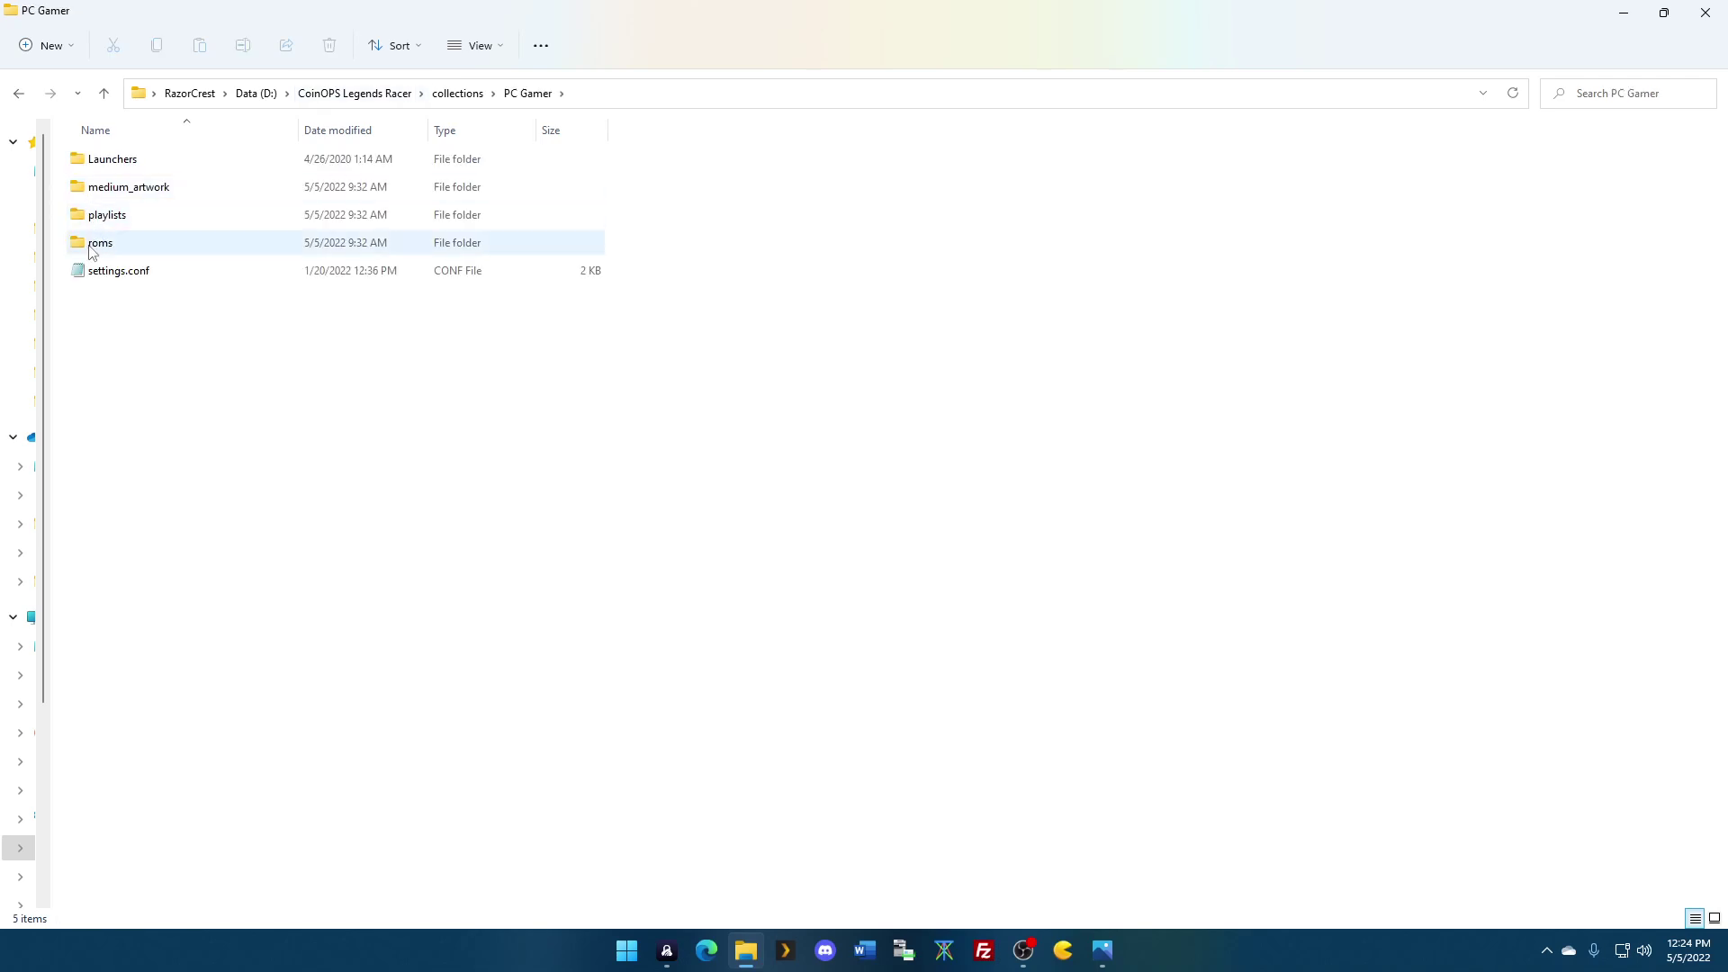
{"action": "double_click", "coordinate": [94, 244]}
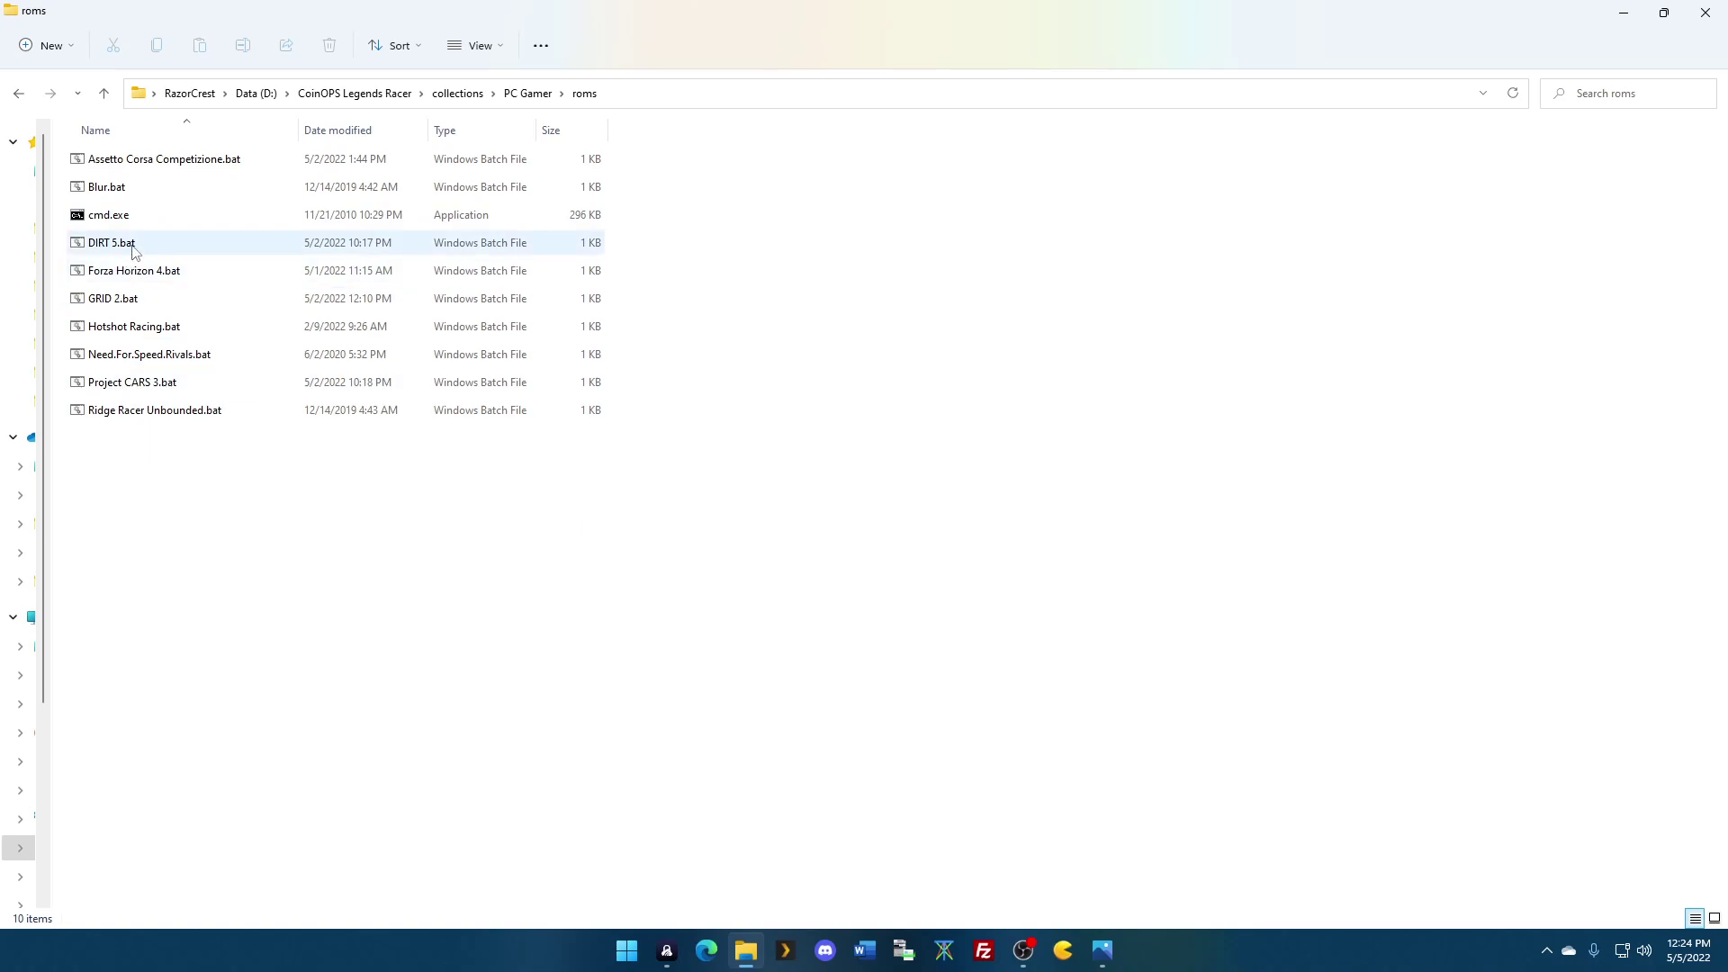
{"action": "right_click", "coordinate": [135, 250]}
{"action": "left_click", "coordinate": [192, 492]}
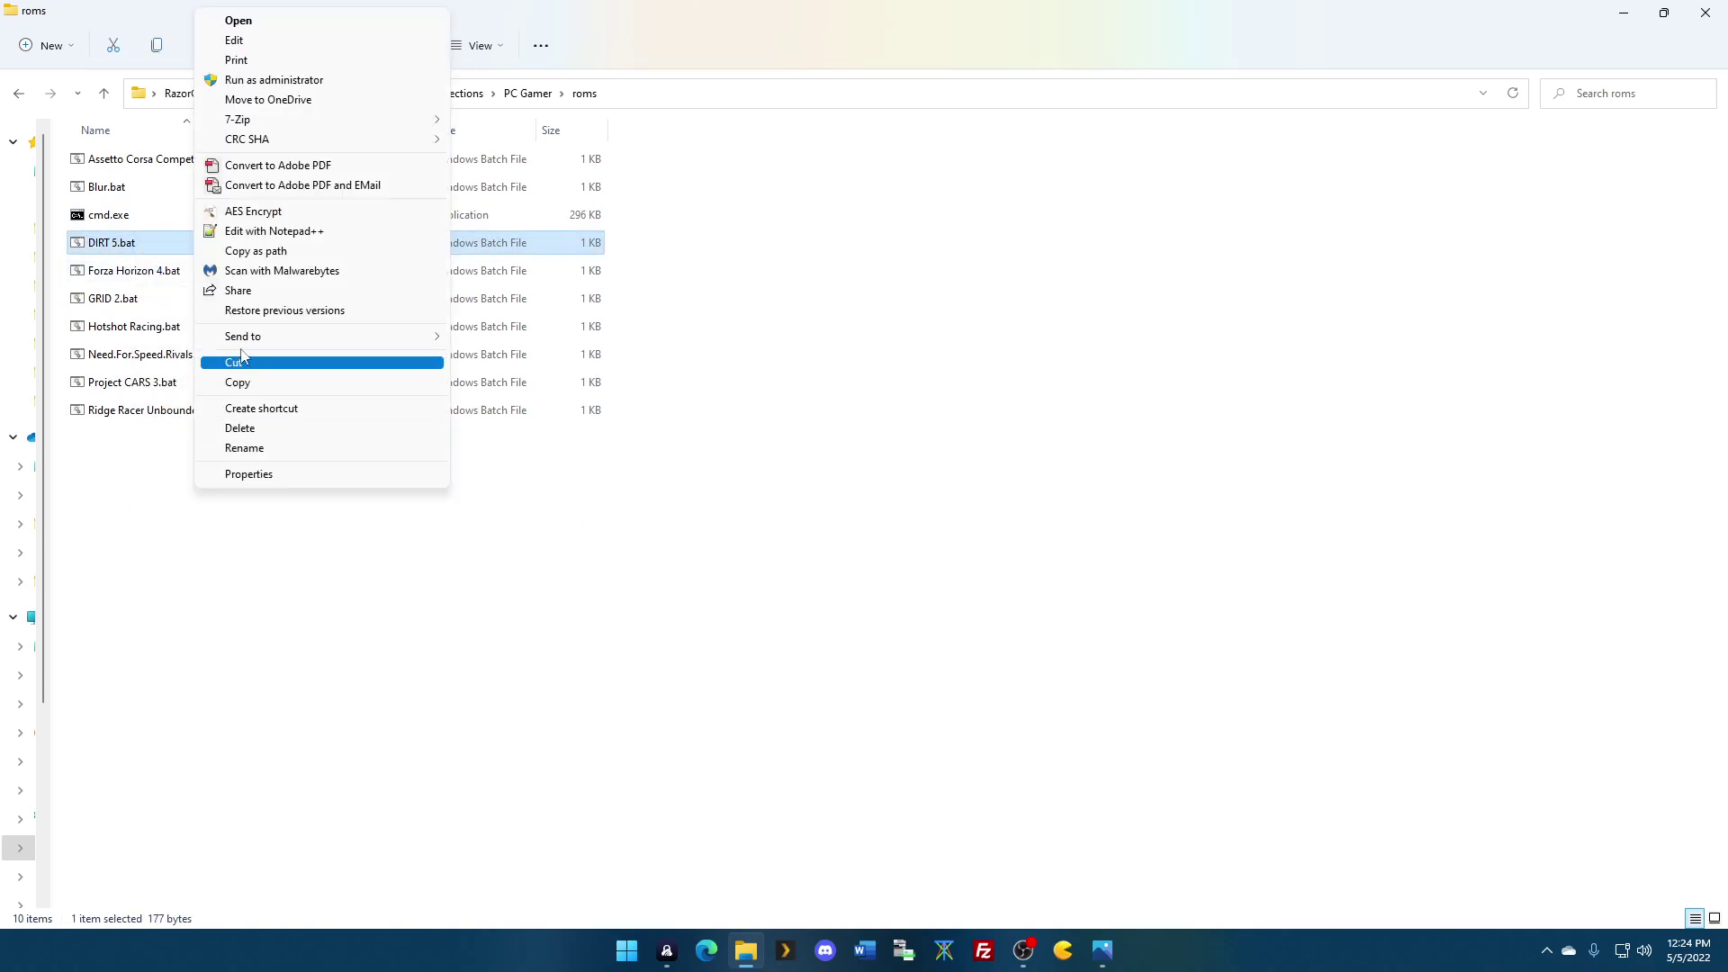
{"action": "left_click", "coordinate": [221, 40]}
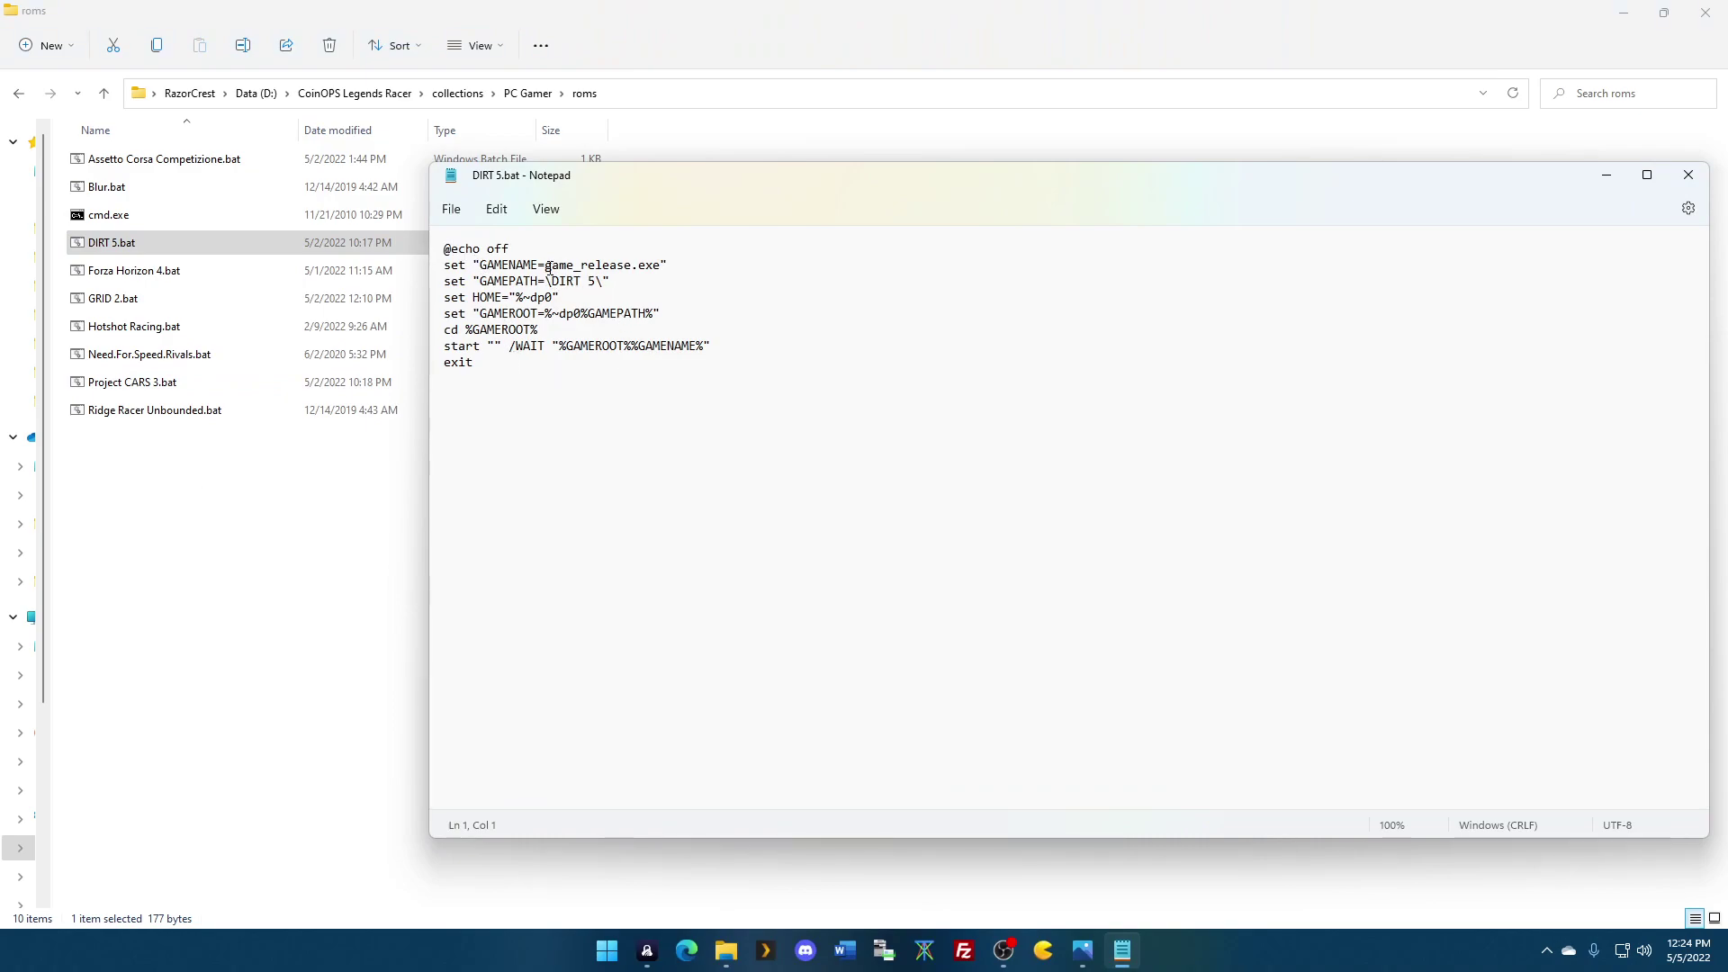
Examine the GAMENAME and GAMEPATH values in DIRT 5.bat, then close it and return to the CoinOPS Legends Racer folder.
{"action": "left_click_drag", "start_coordinate": [545, 264], "coordinate": [663, 266]}
{"action": "left_click_drag", "start_coordinate": [545, 281], "coordinate": [598, 282]}
{"action": "left_click", "coordinate": [688, 542]}
{"action": "left_click_drag", "start_coordinate": [545, 266], "coordinate": [663, 267]}
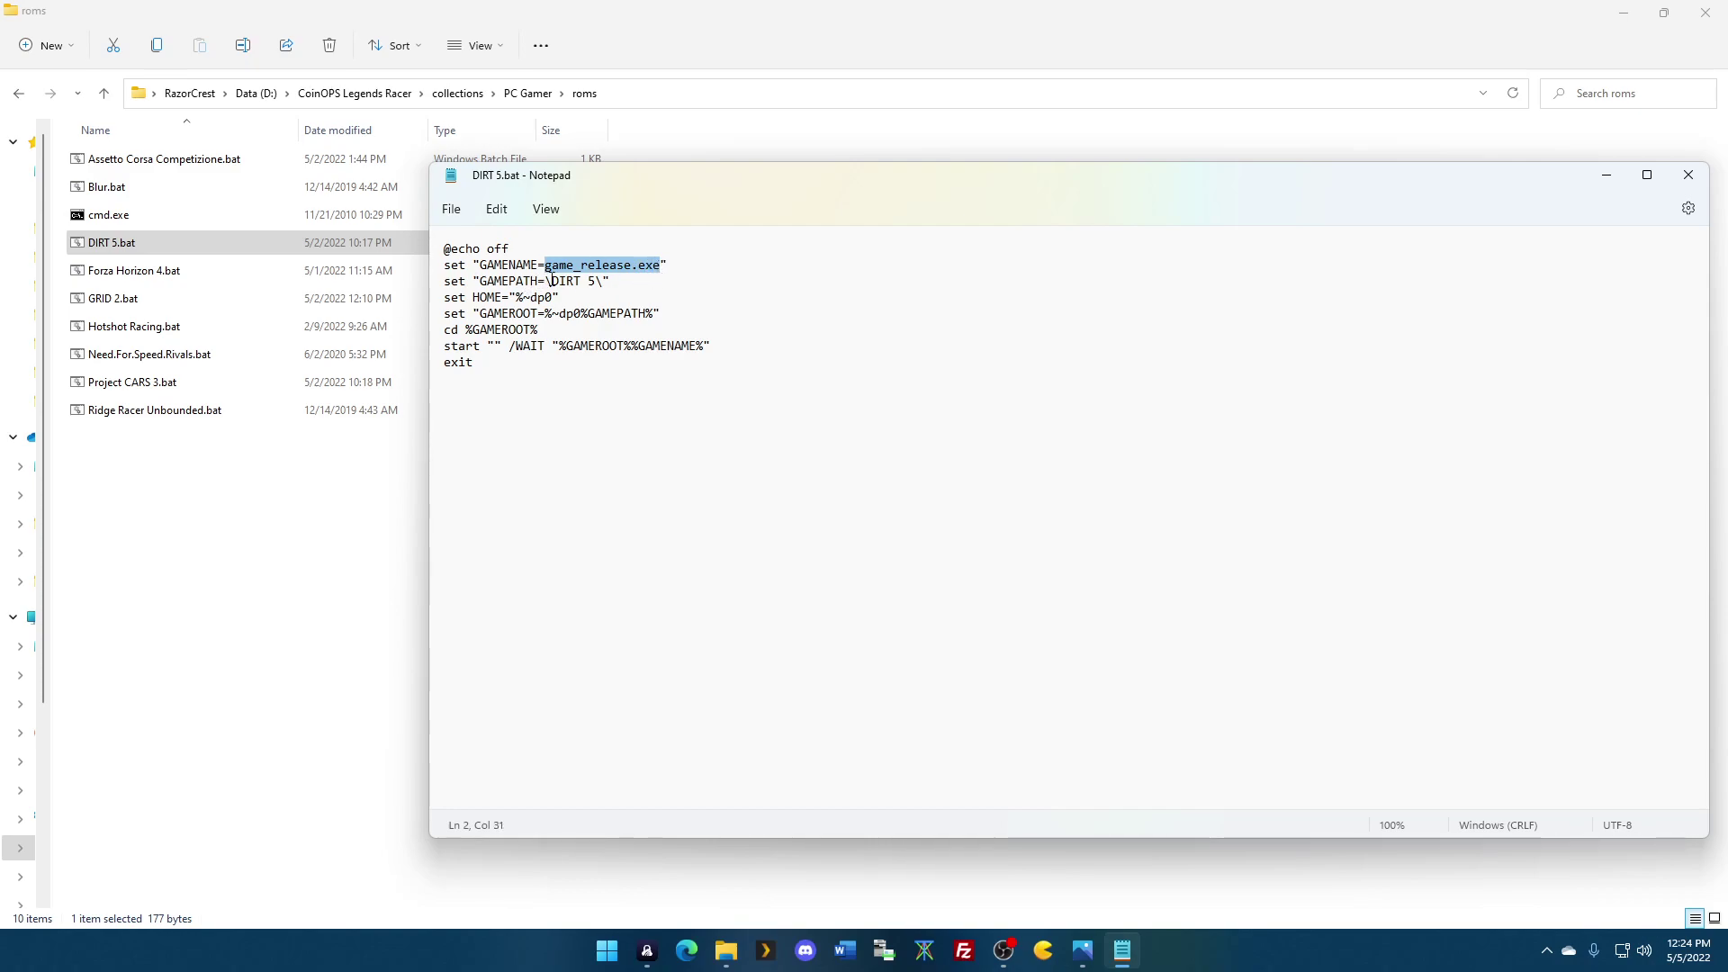
{"action": "left_click_drag", "start_coordinate": [545, 280], "coordinate": [603, 282]}
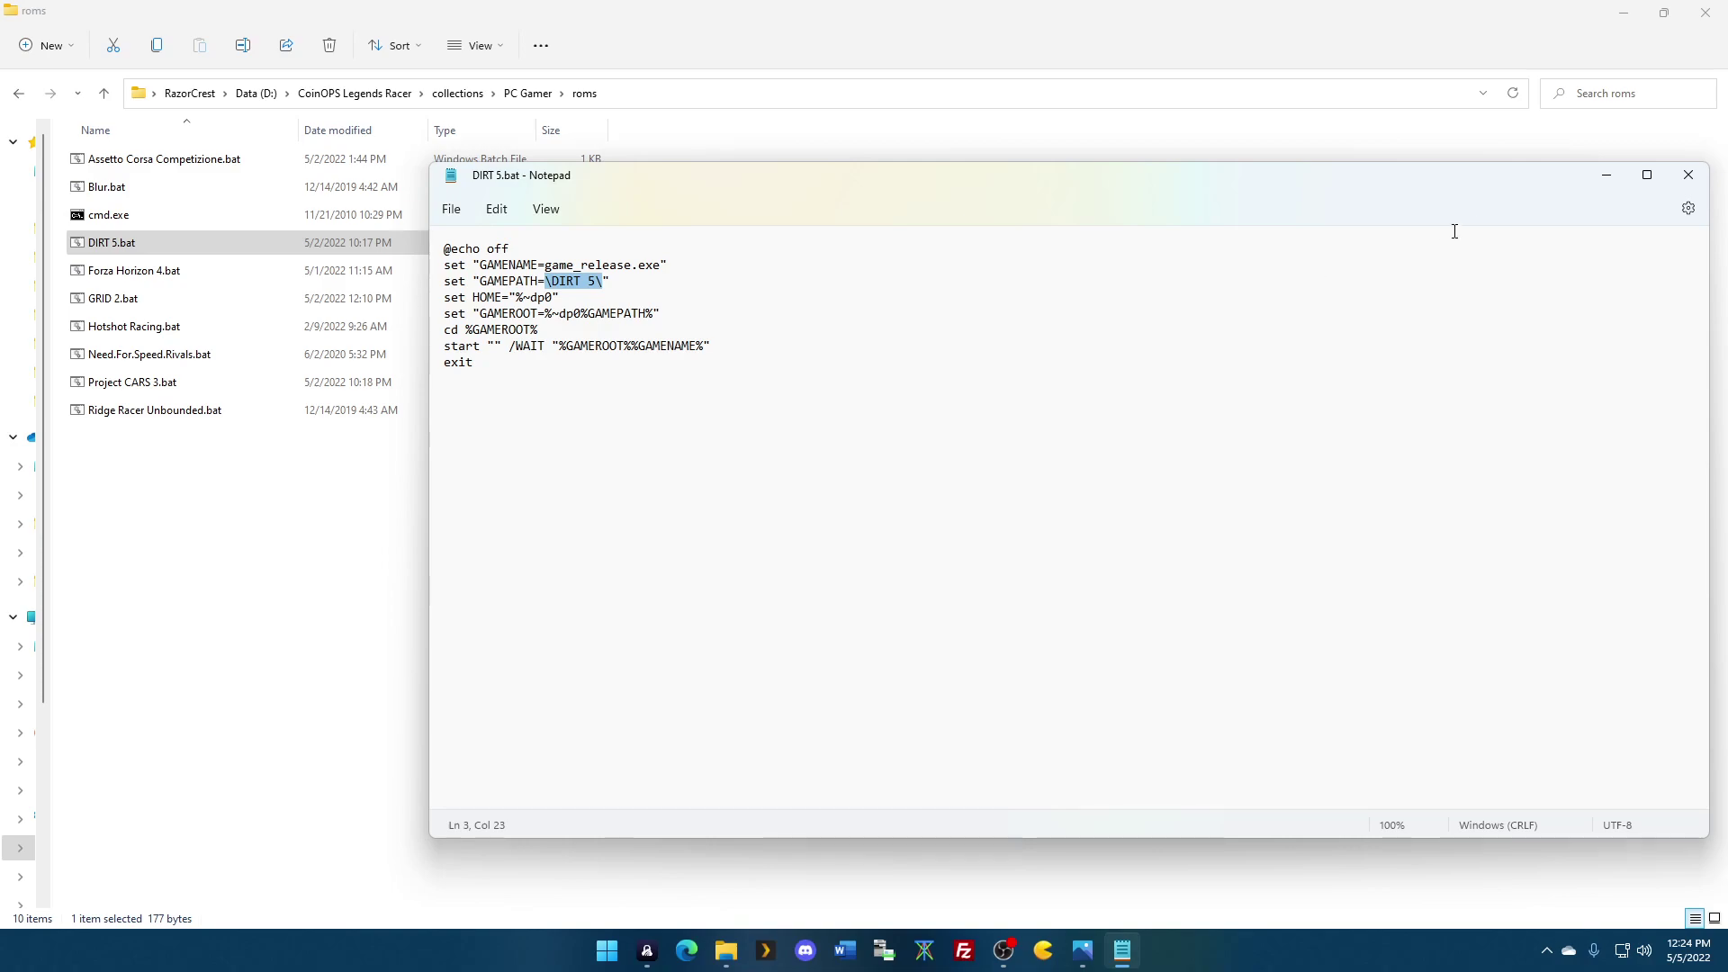
{"action": "left_click", "coordinate": [1689, 175]}
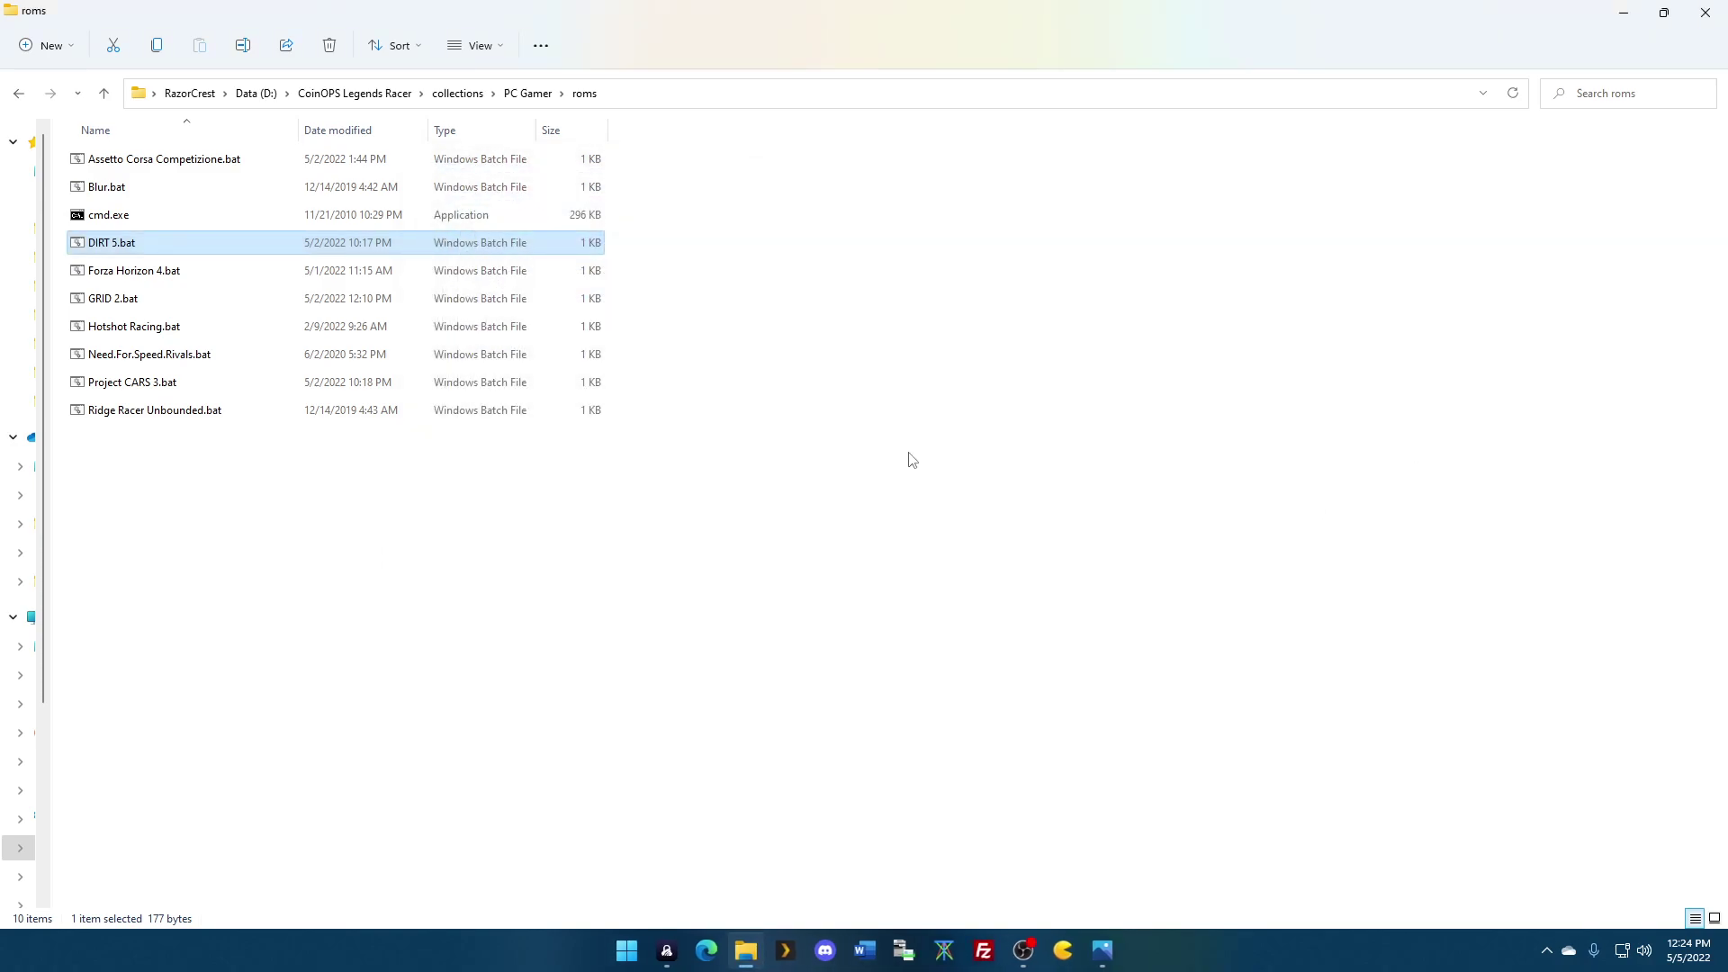
{"action": "left_click", "coordinate": [350, 106]}
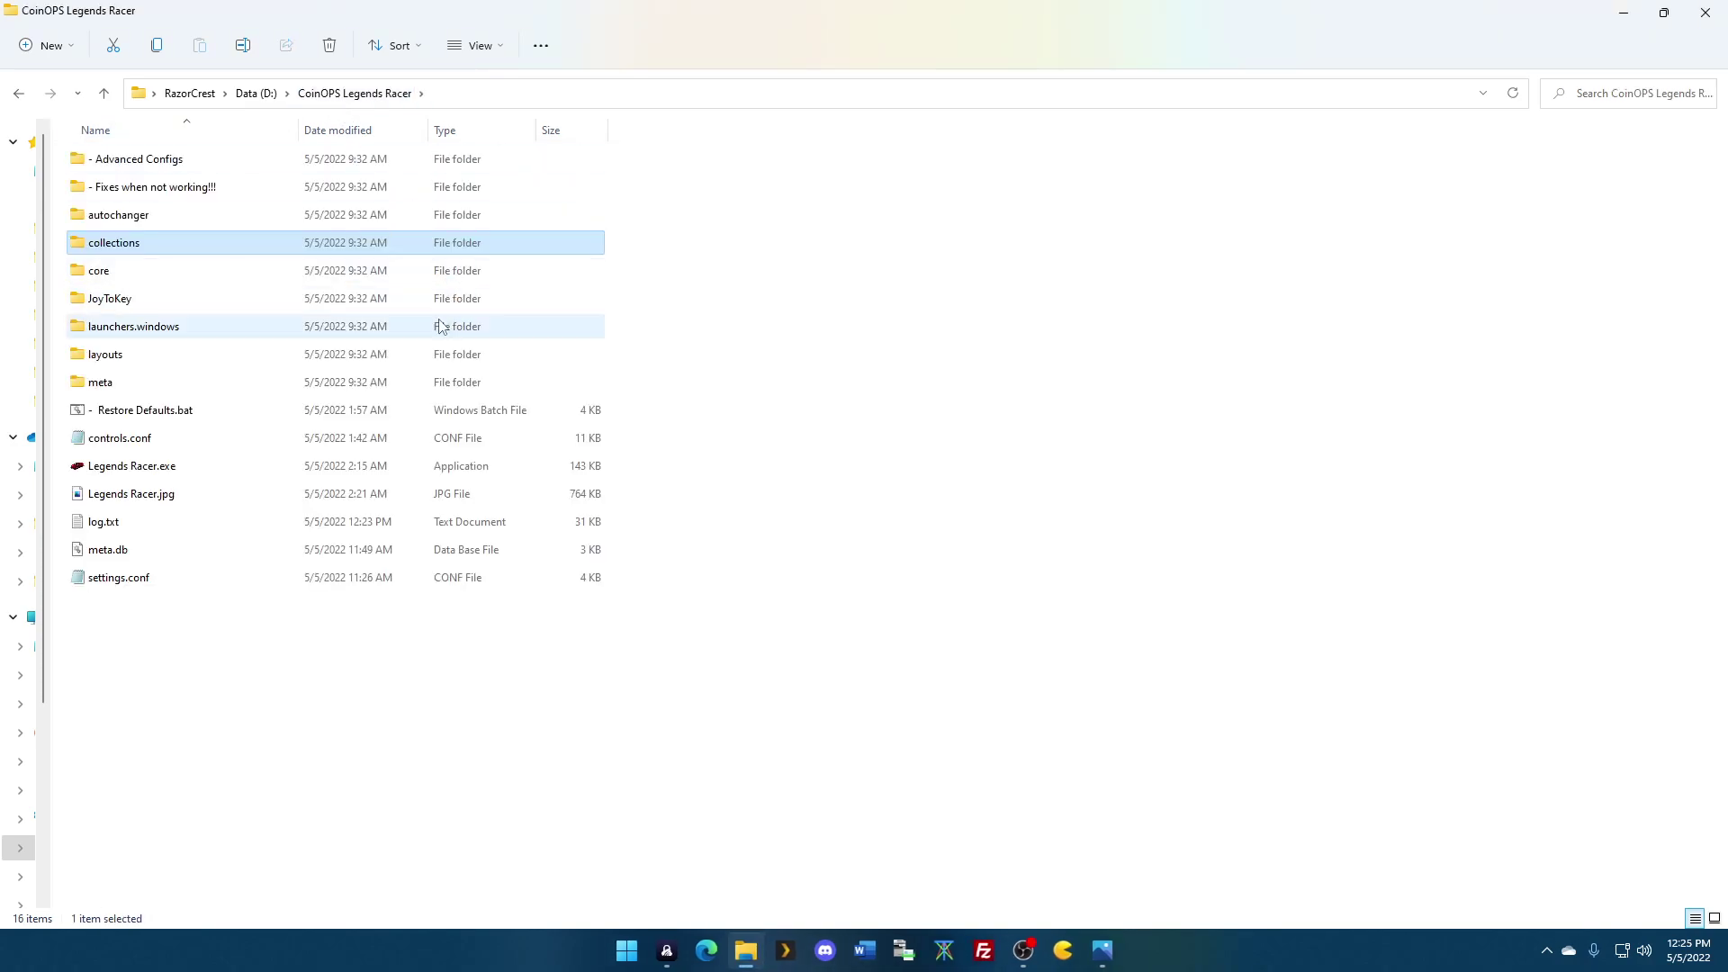